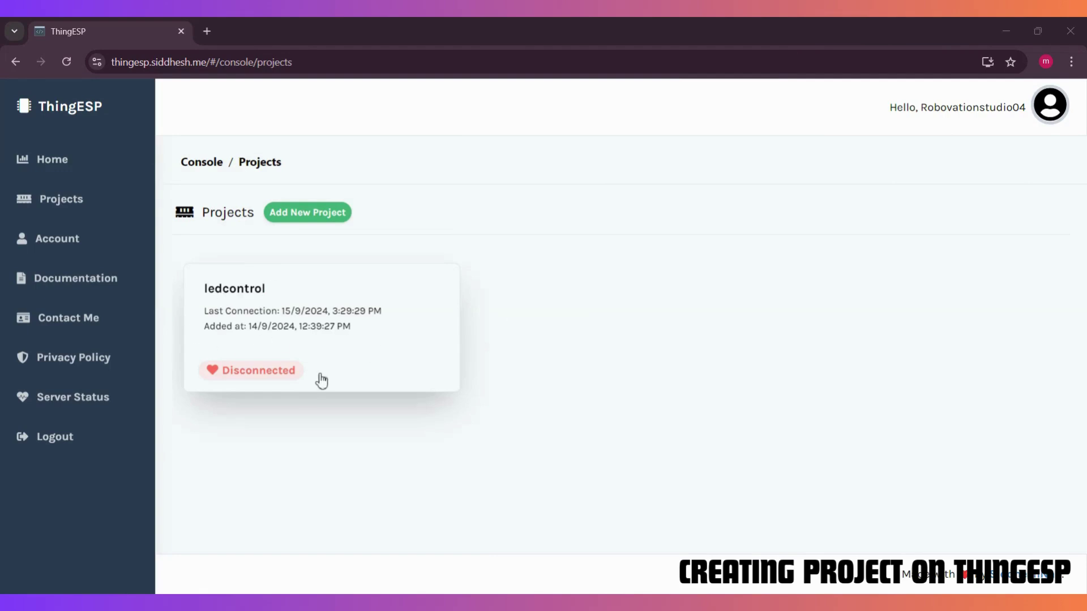
# Create the ThingESP project 'servocontrol' with autofilled device credentials and confirm the success message.
pyautogui.click(303, 212)
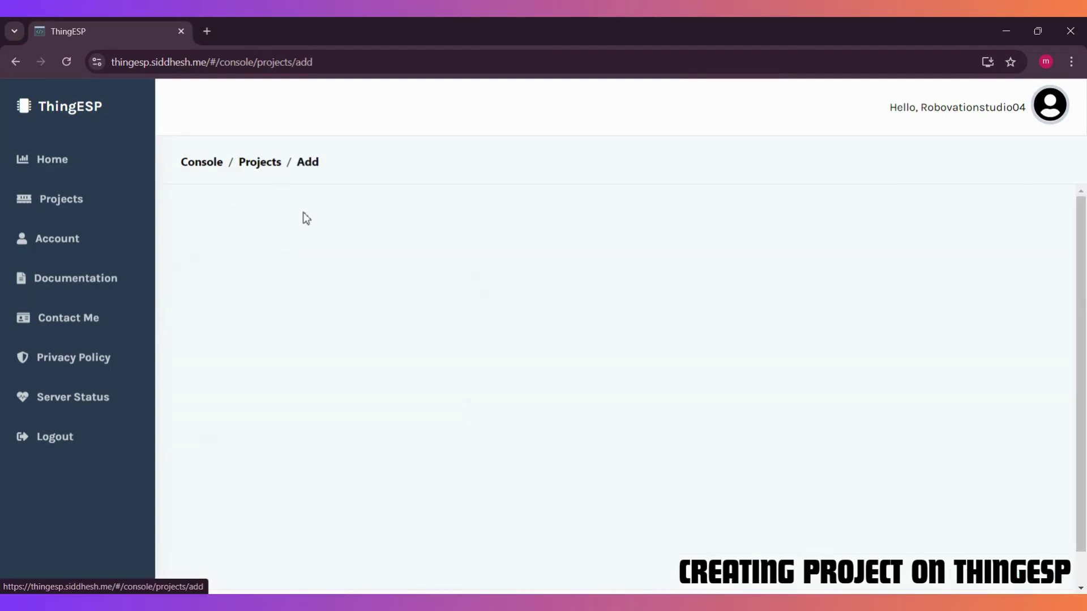
pyautogui.click(543, 342)
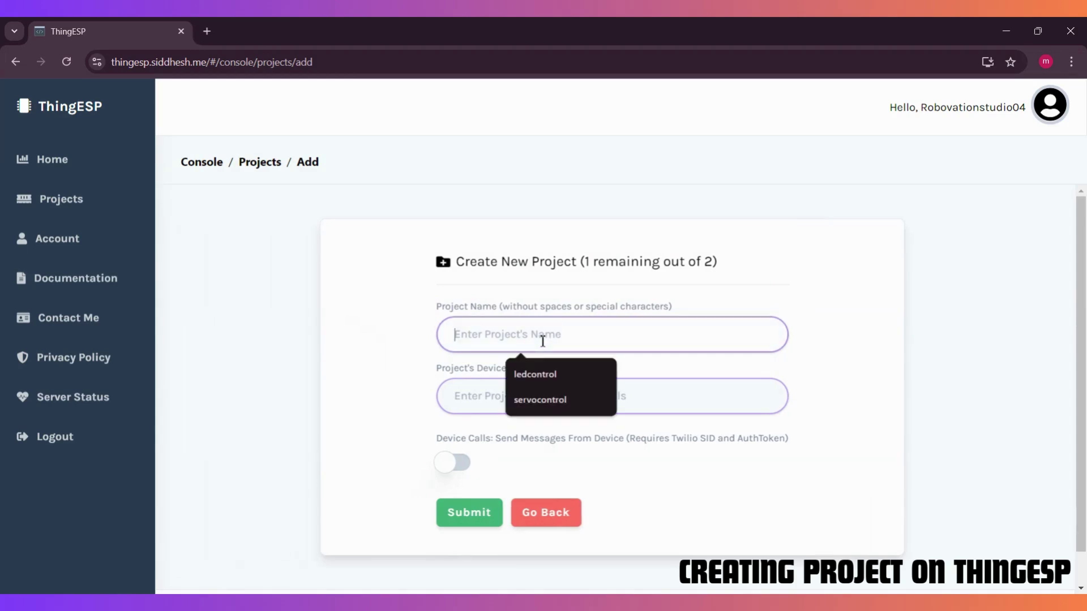
pyautogui.click(535, 400)
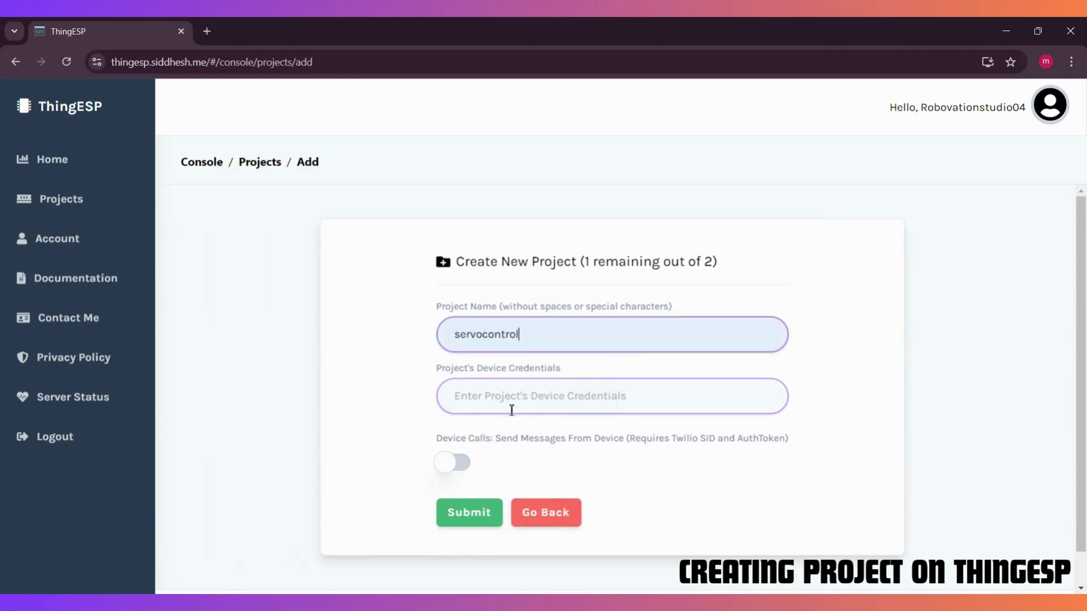
pyautogui.click(511, 408)
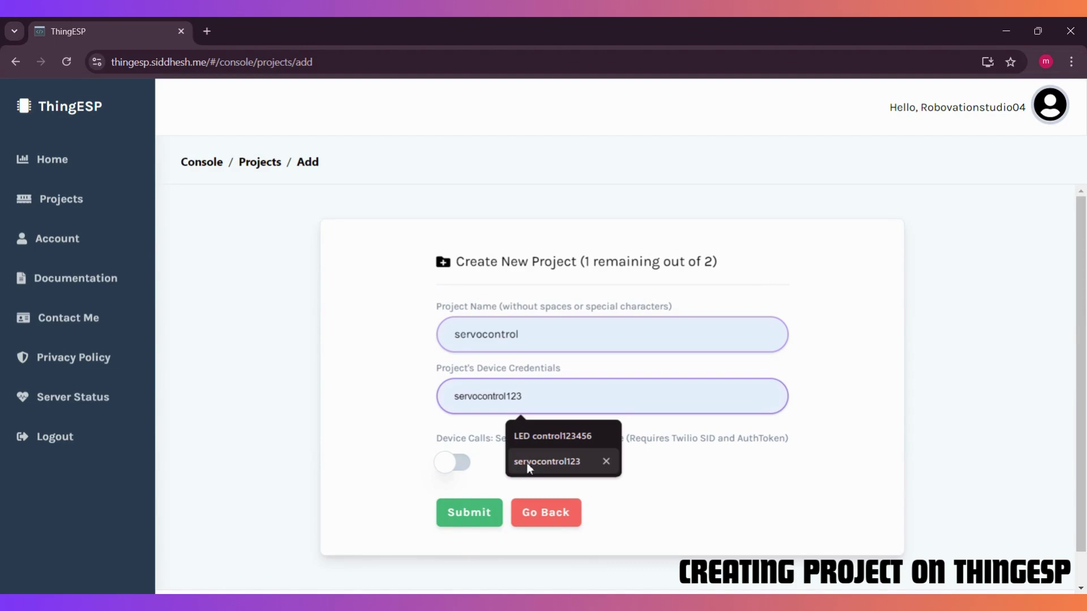
pyautogui.click(545, 461)
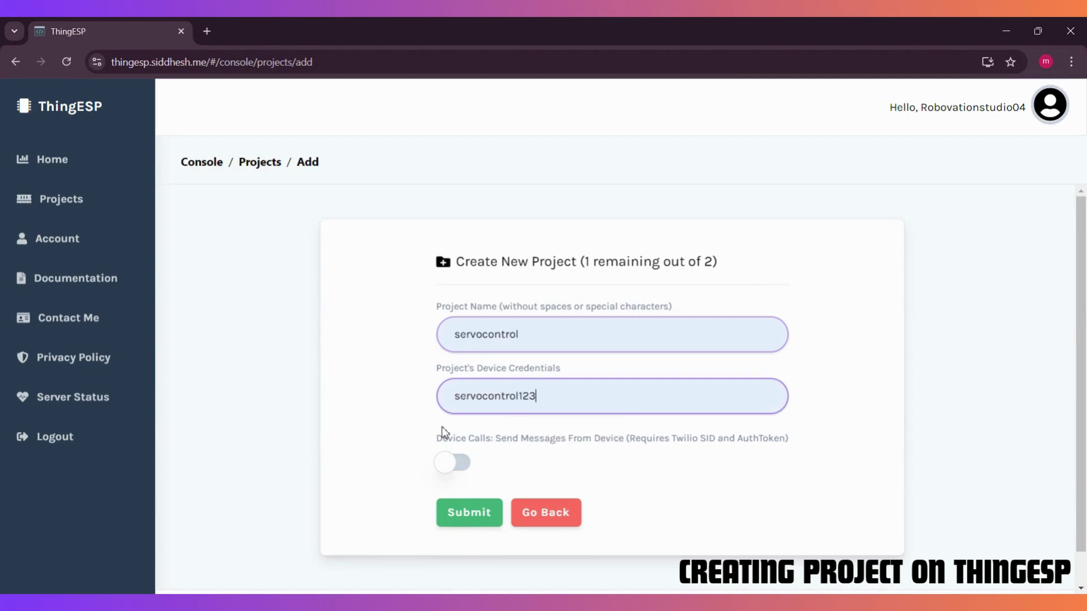
pyautogui.click(486, 520)
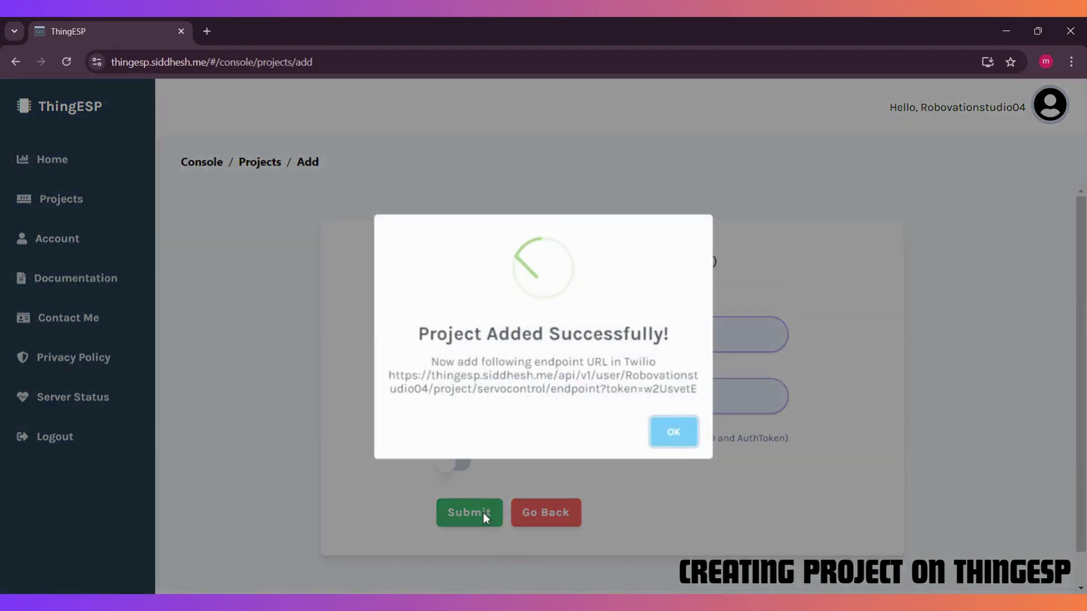
pyautogui.click(678, 437)
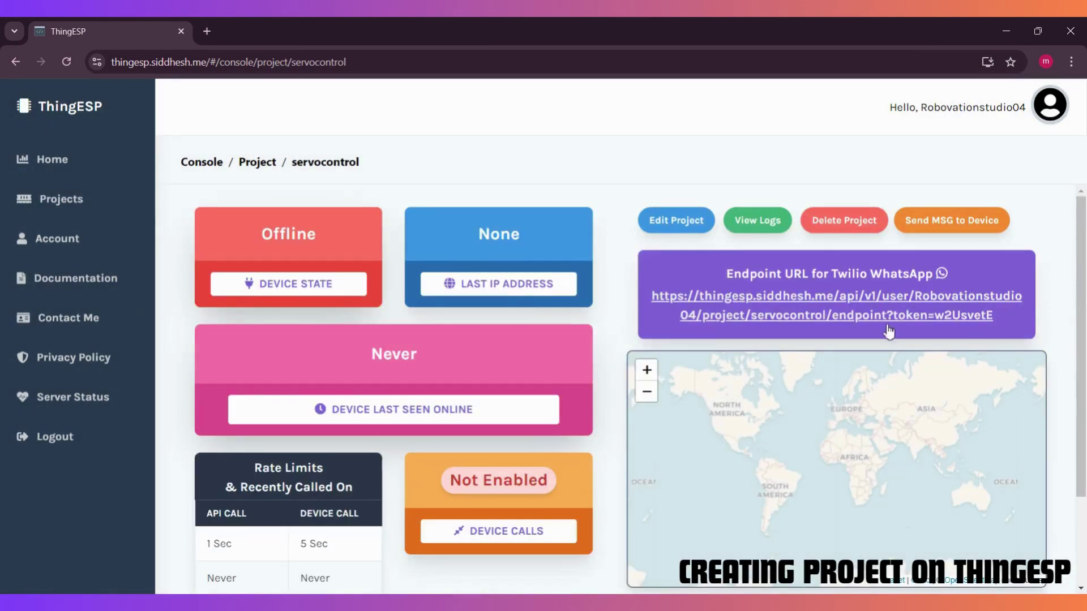
# Search for Twilio in a new browser tab and open the Twilio website.
pyautogui.click(213, 31)
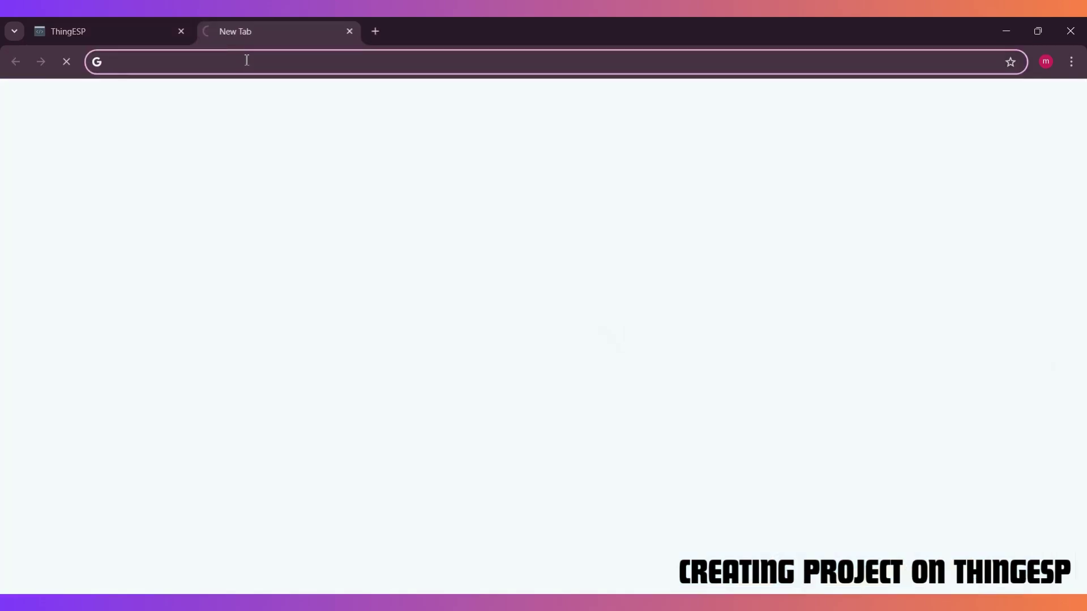
pyautogui.write('wtwi')
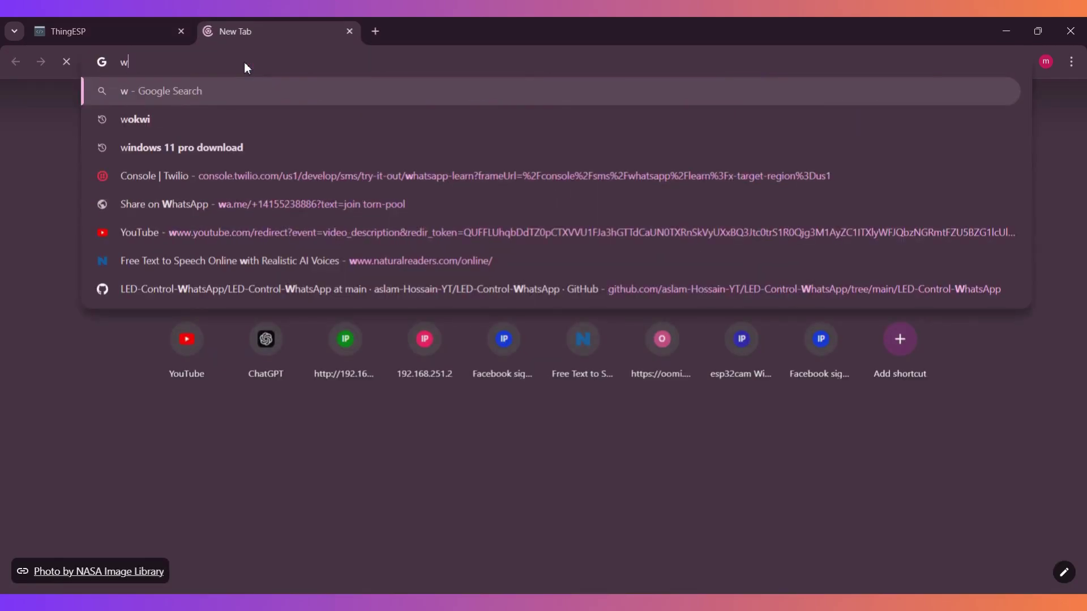
pyautogui.write('lio')
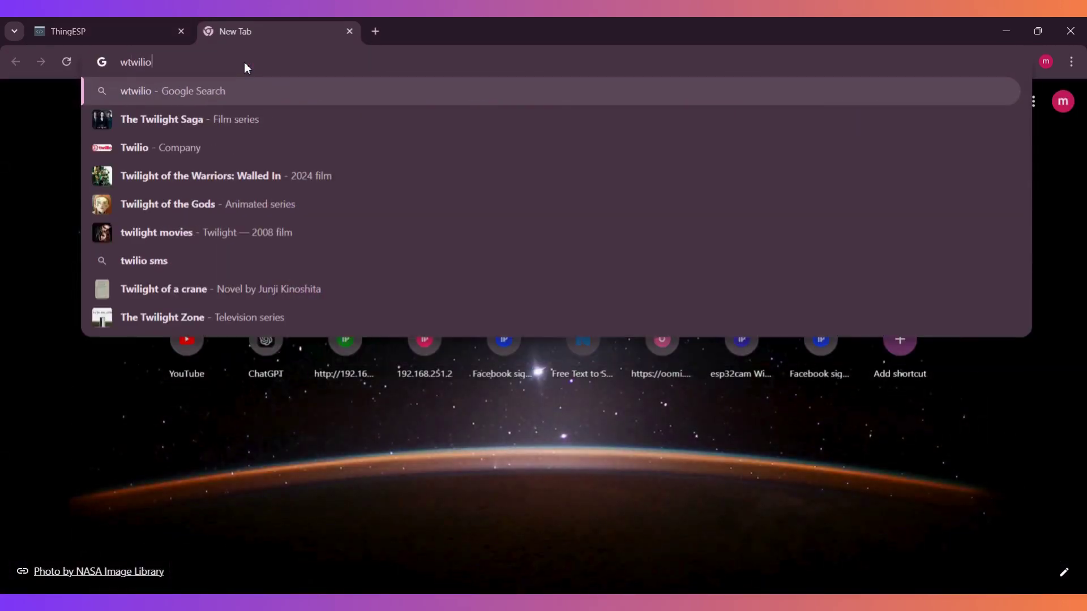
pyautogui.click(244, 118)
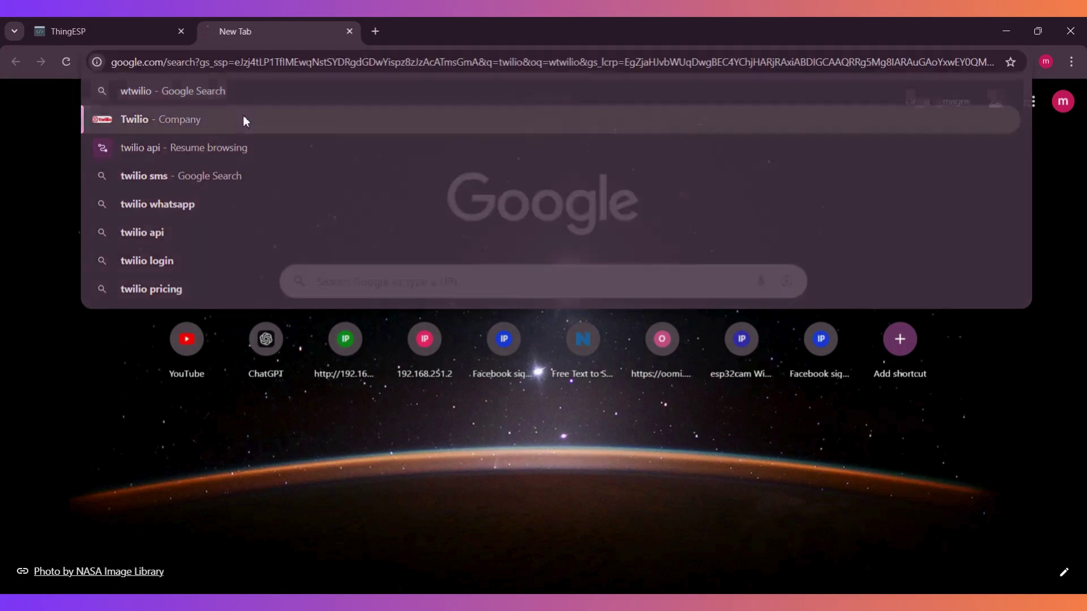
pyautogui.click(188, 448)
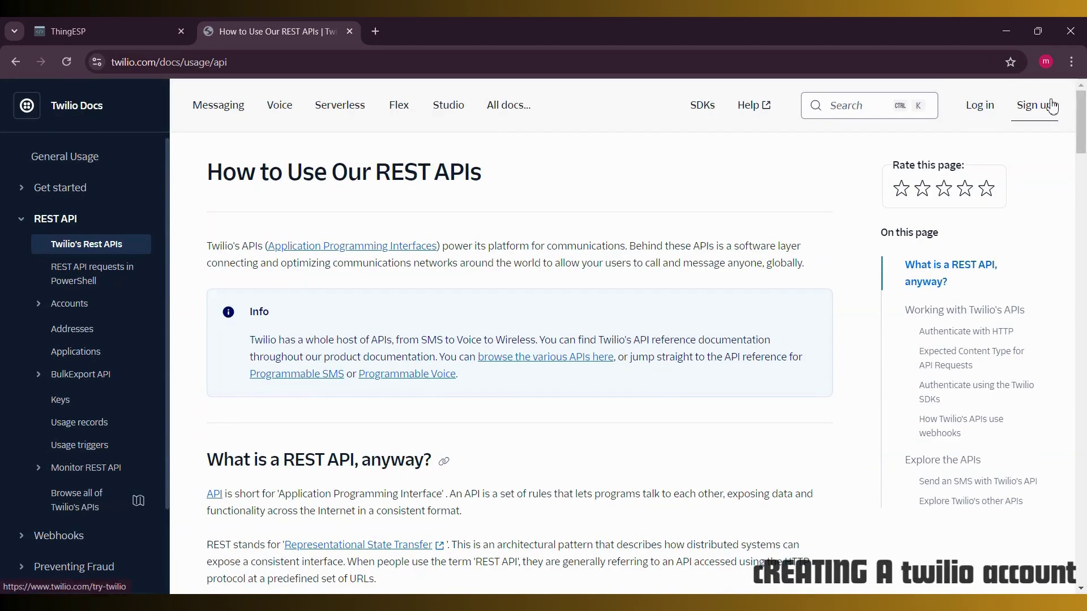
# Start a Twilio account sign-up and work through the sign-up form.
pyautogui.click(1034, 106)
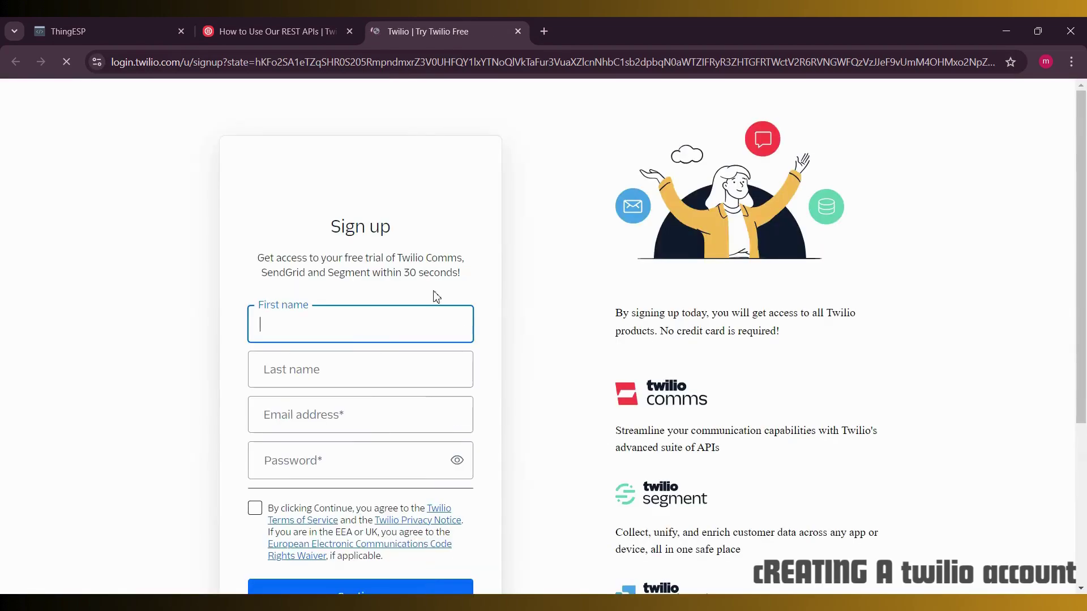
pyautogui.scroll(-1, 343, 278)
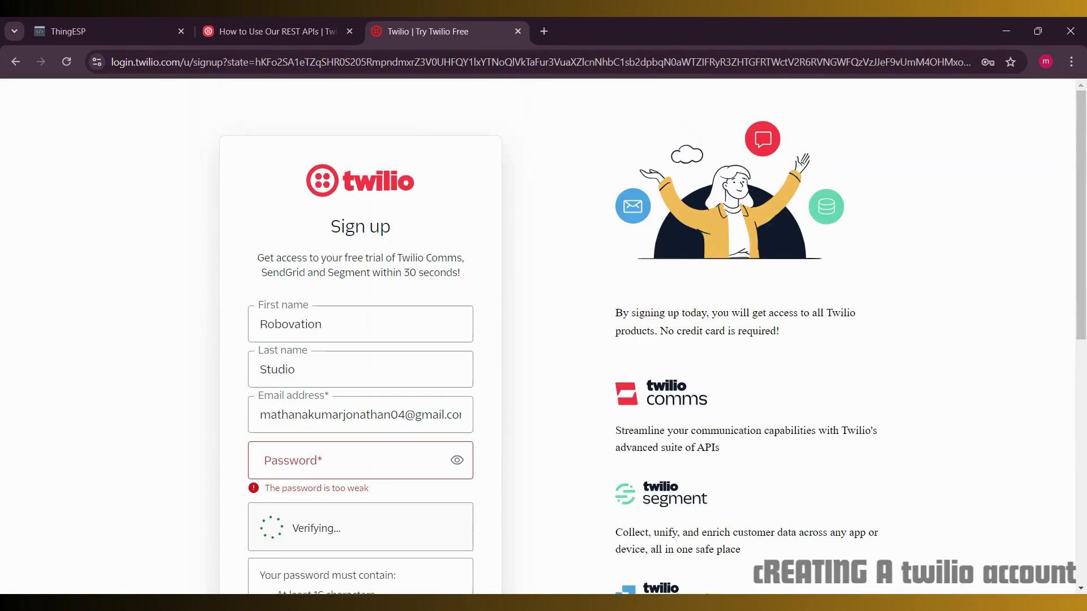
pyautogui.scroll(-4, 305, 470)
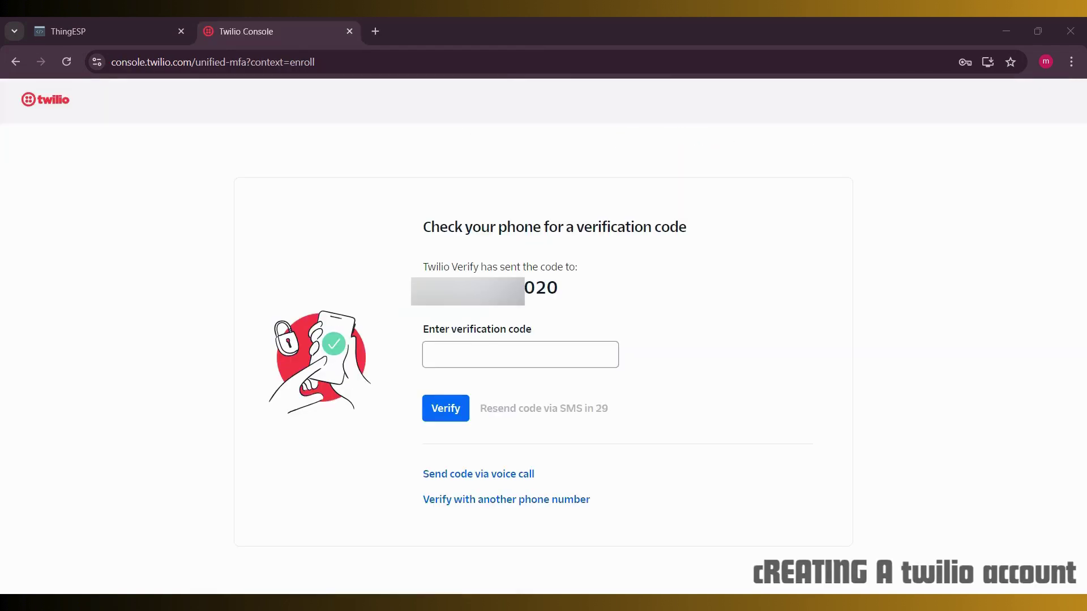
# Enter the SMS verification code, copy the recovery code and continue to account setup.
pyautogui.click(572, 362)
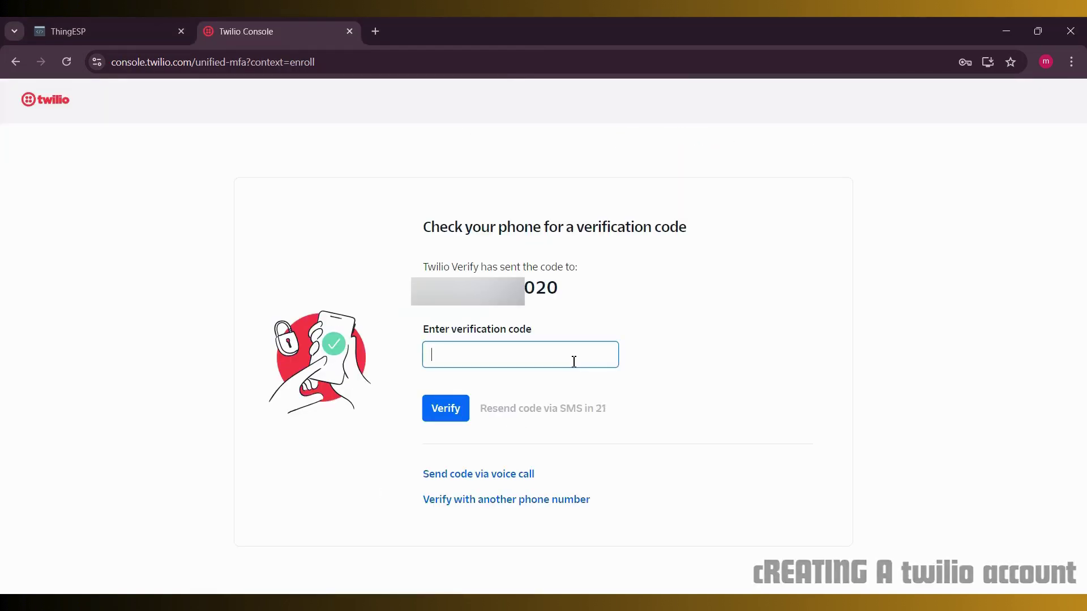
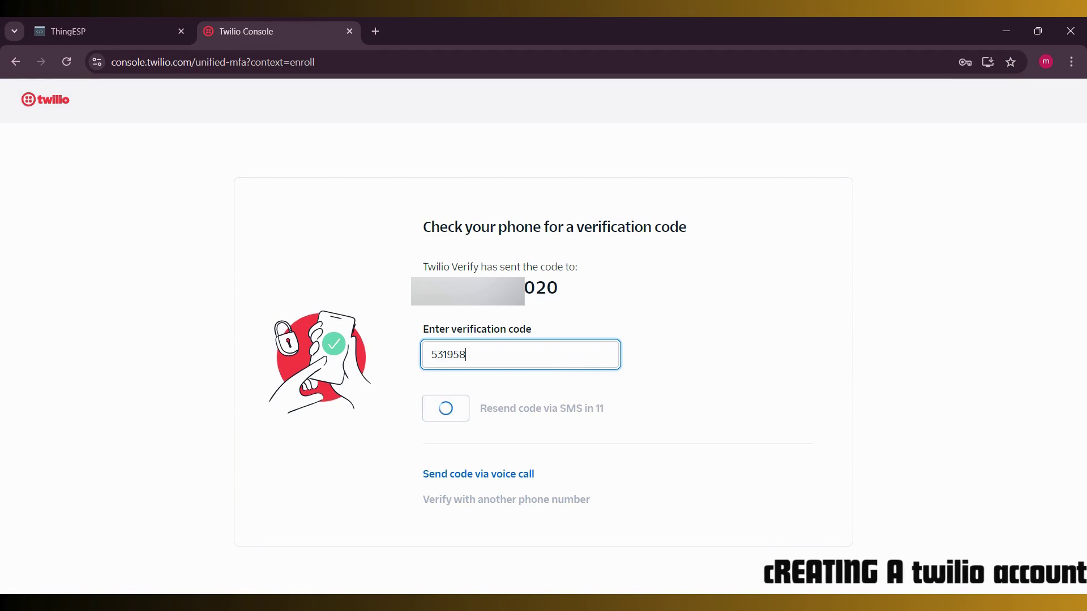
pyautogui.click(793, 346)
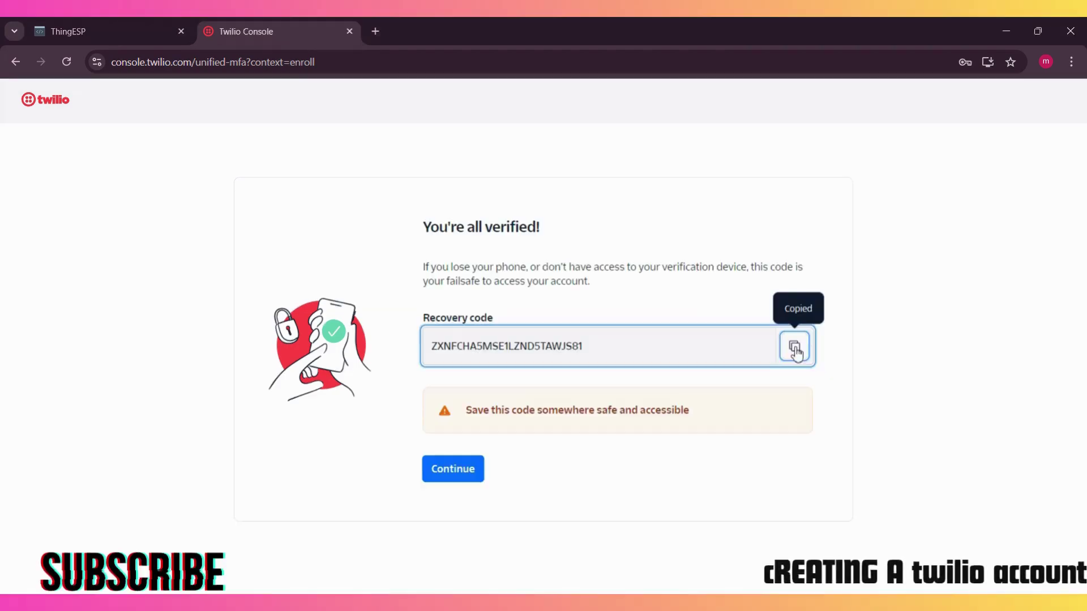
pyautogui.click(472, 480)
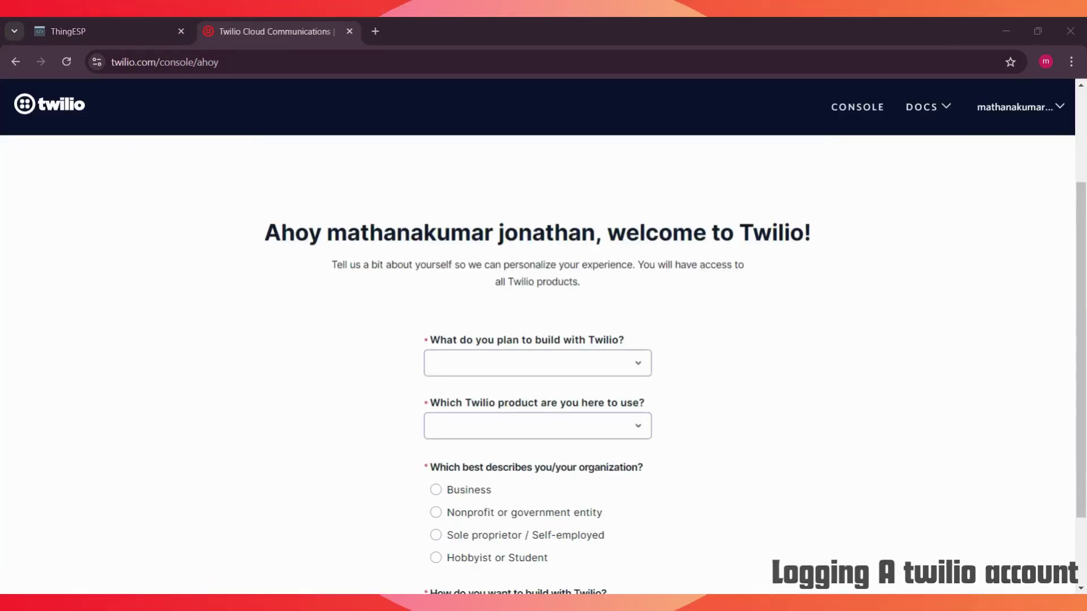
# Answer the onboarding questions with Other as what to build and WhatsApp as the product.
pyautogui.scroll(-3, 638, 215)
pyautogui.click(638, 215)
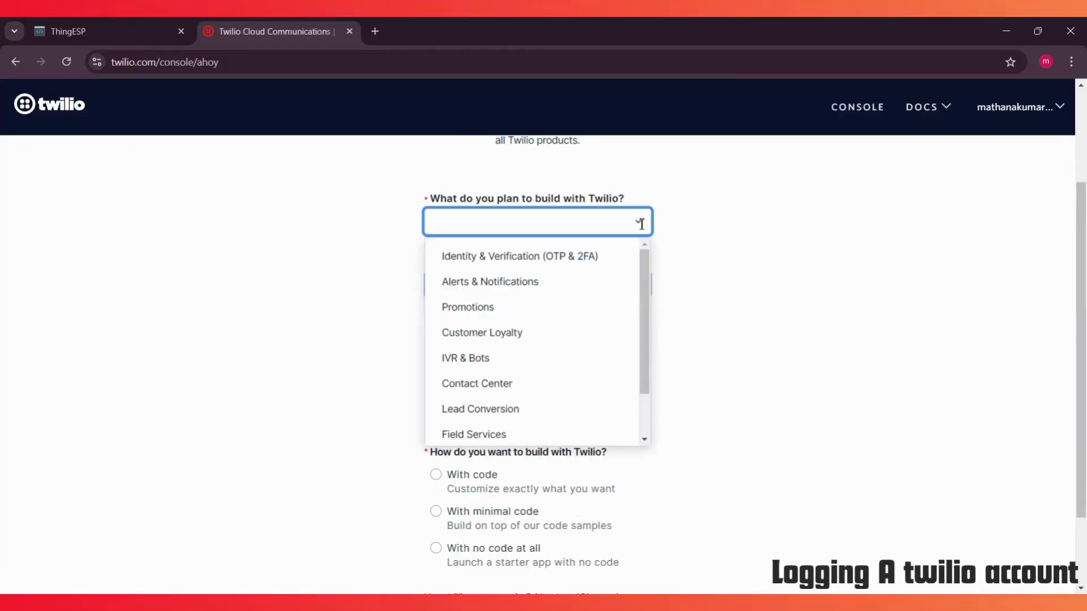
pyautogui.scroll(-2, 531, 418)
pyautogui.click(476, 431)
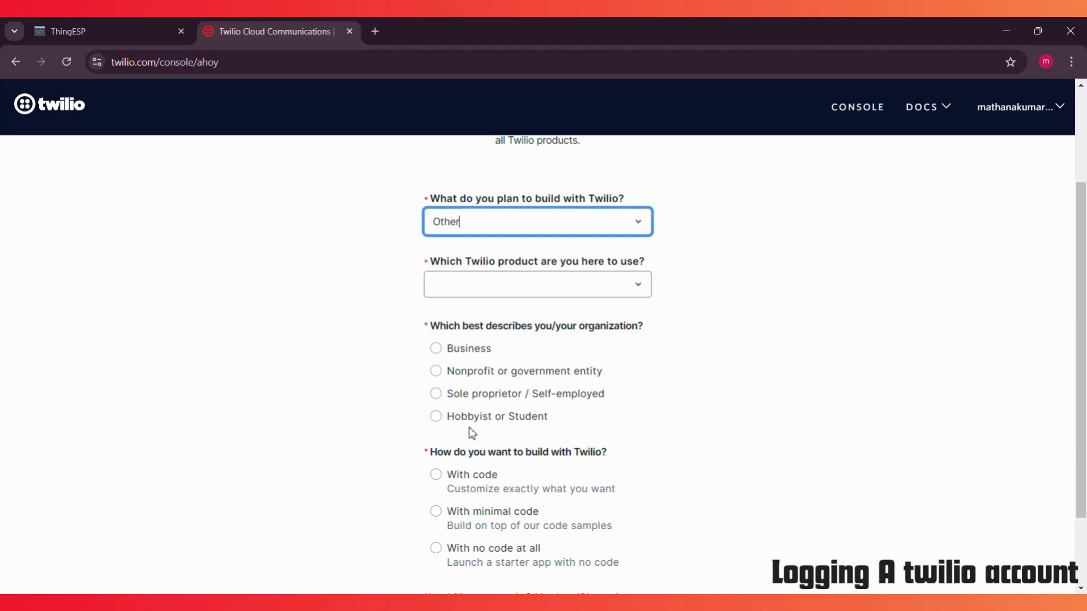
pyautogui.click(485, 287)
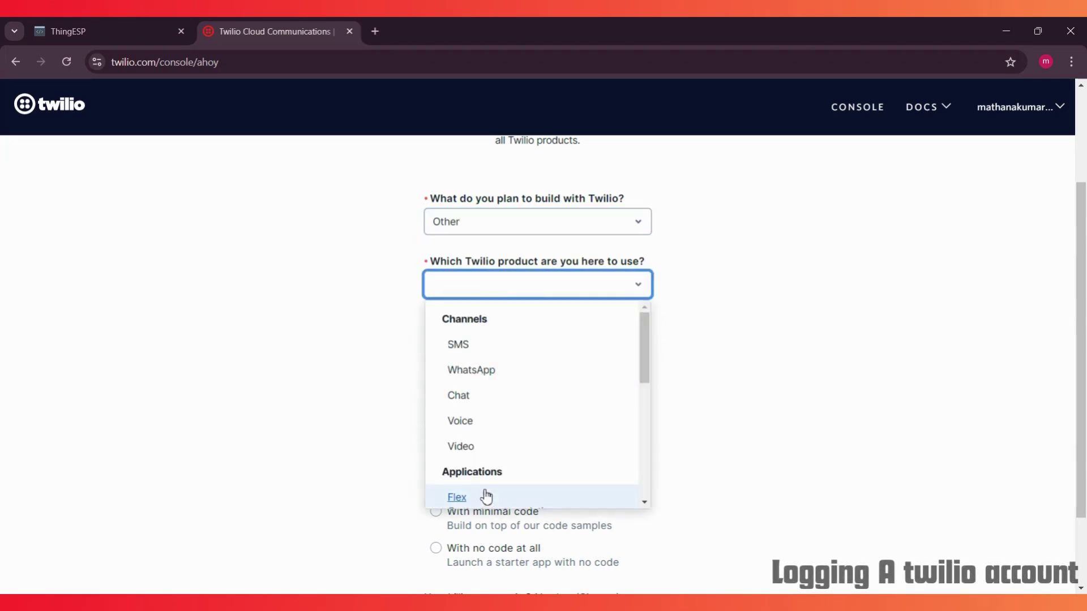
pyautogui.click(466, 373)
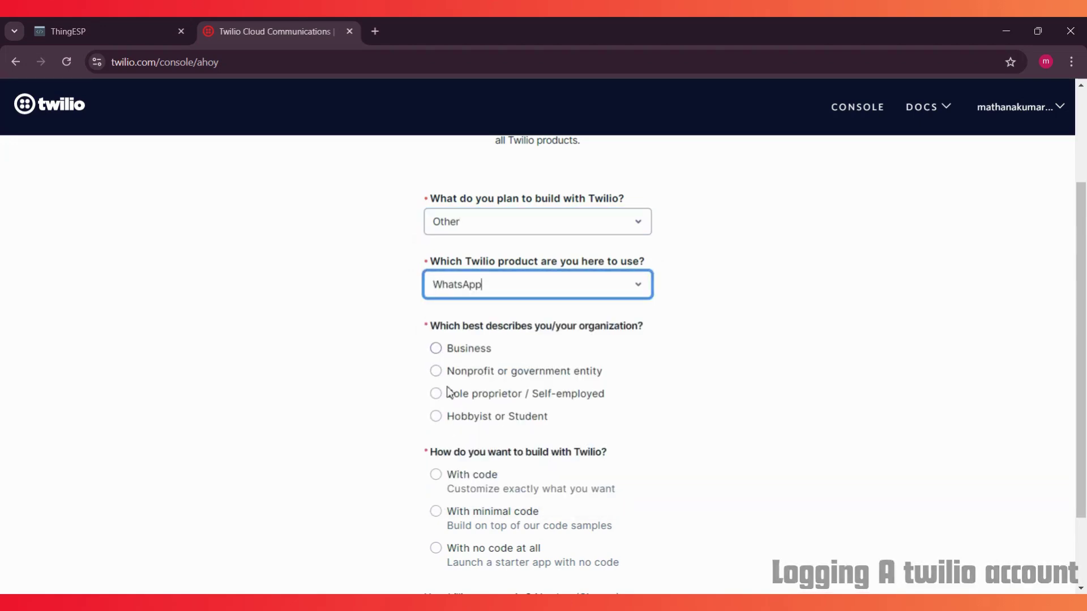
# Describe yourself as Hobbyist or Student, choose Something else as today's goal, and finish onboarding.
pyautogui.click(449, 420)
pyautogui.scroll(-1, 450, 436)
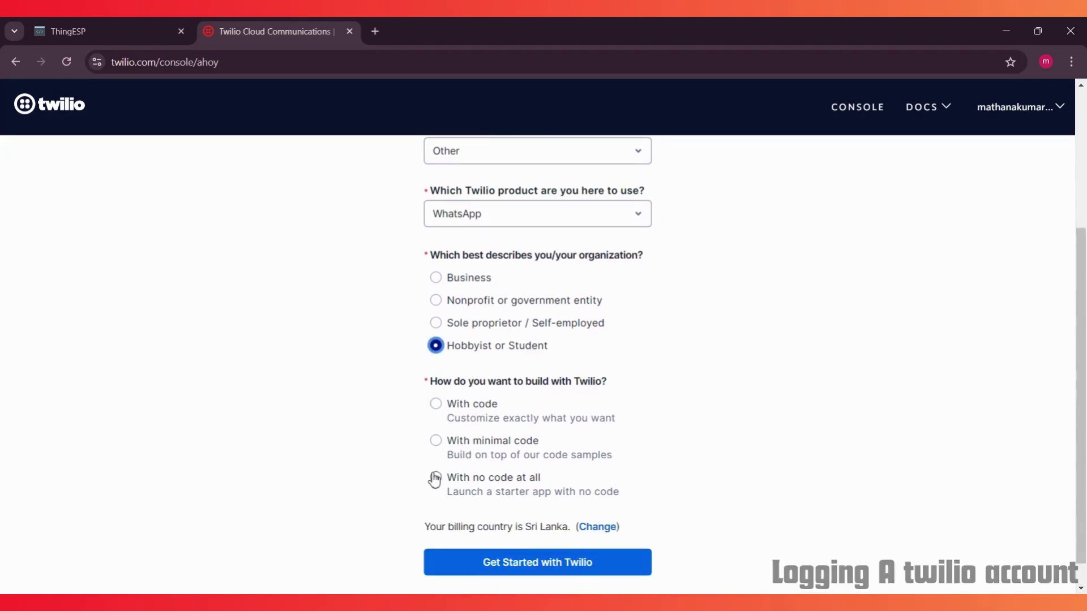
pyautogui.scroll(-1, 497, 524)
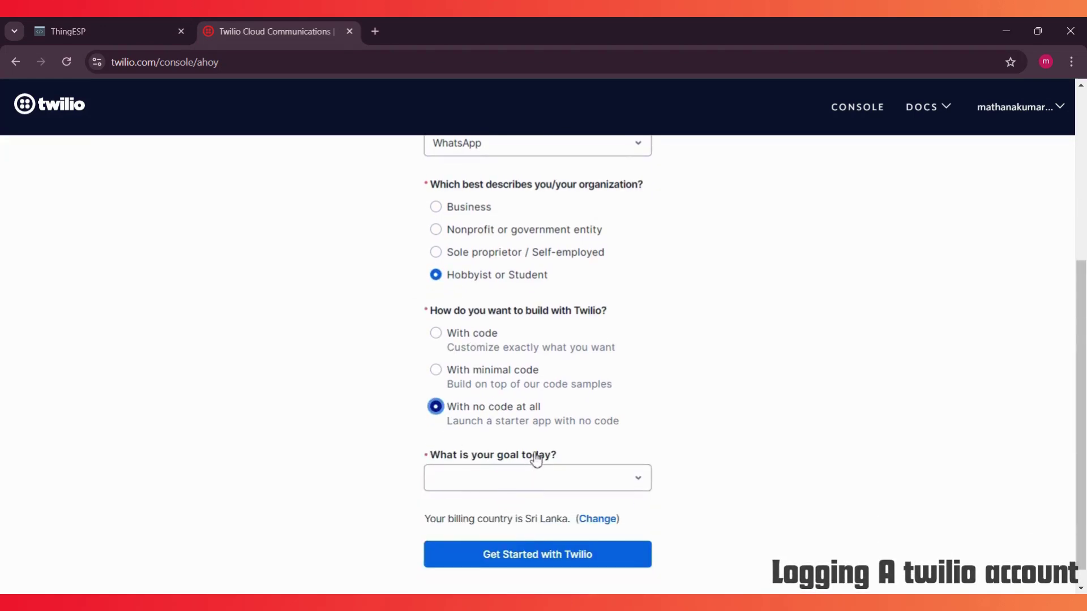
pyautogui.click(532, 475)
pyautogui.scroll(-1, 521, 526)
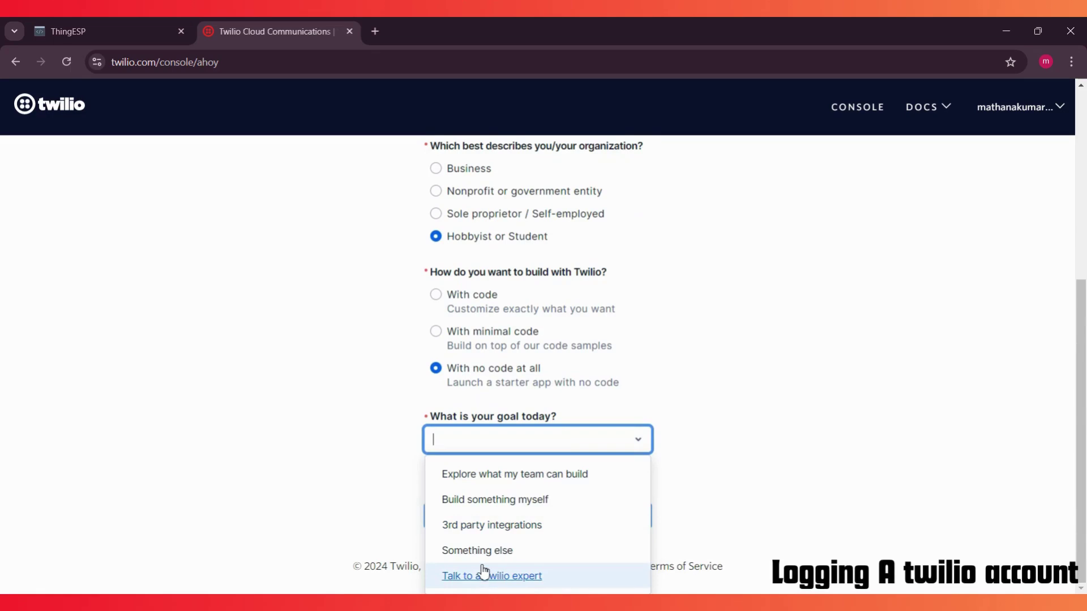
pyautogui.click(483, 553)
pyautogui.click(497, 542)
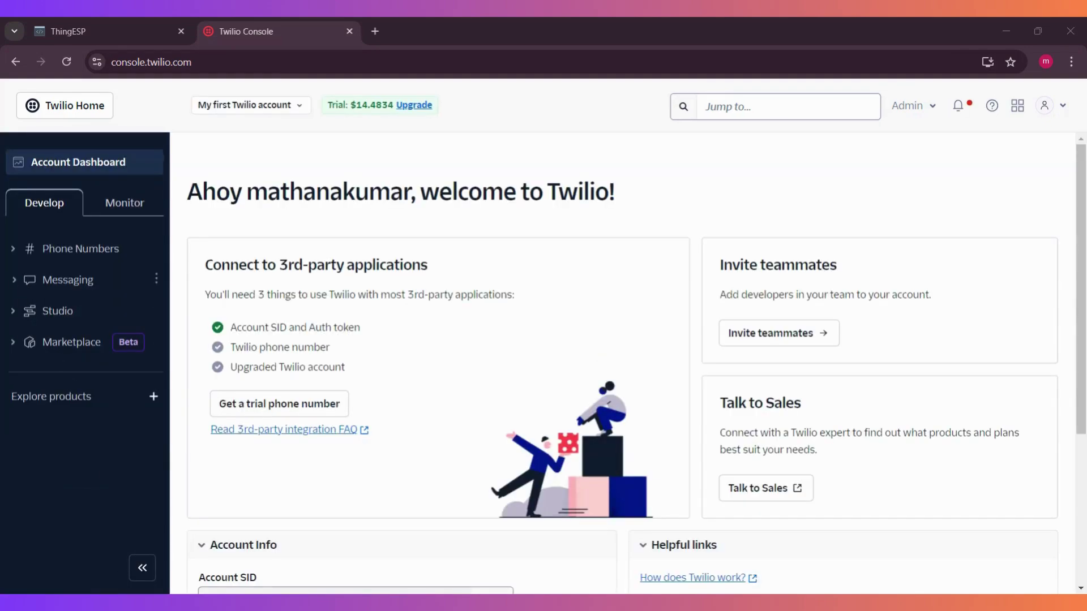
# Go to Messaging > Overview > Try it out > Send a WhatsApp message.
pyautogui.click(9, 284)
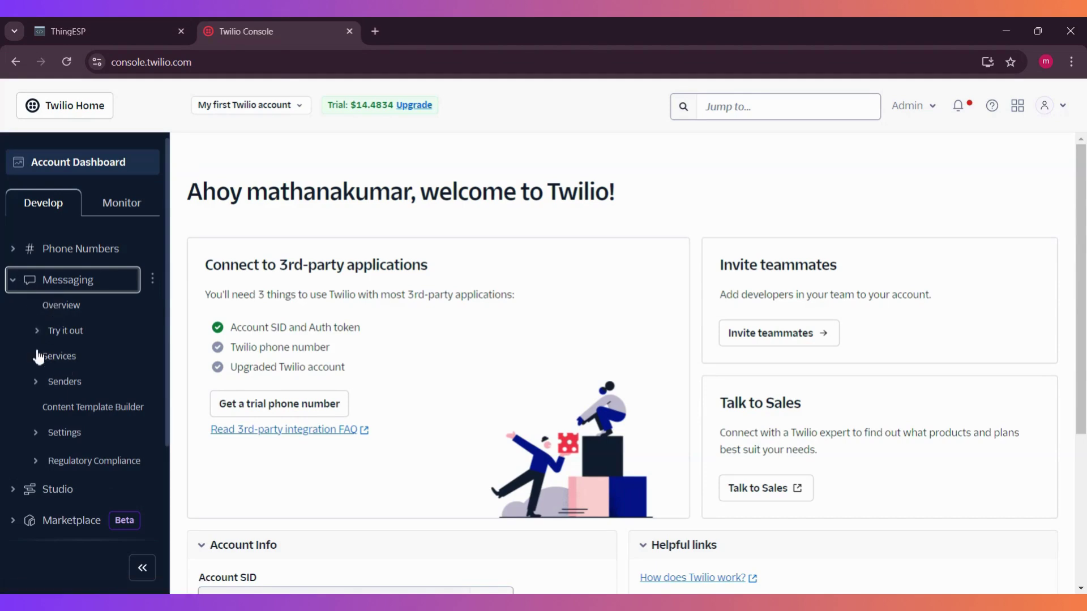
pyautogui.click(36, 307)
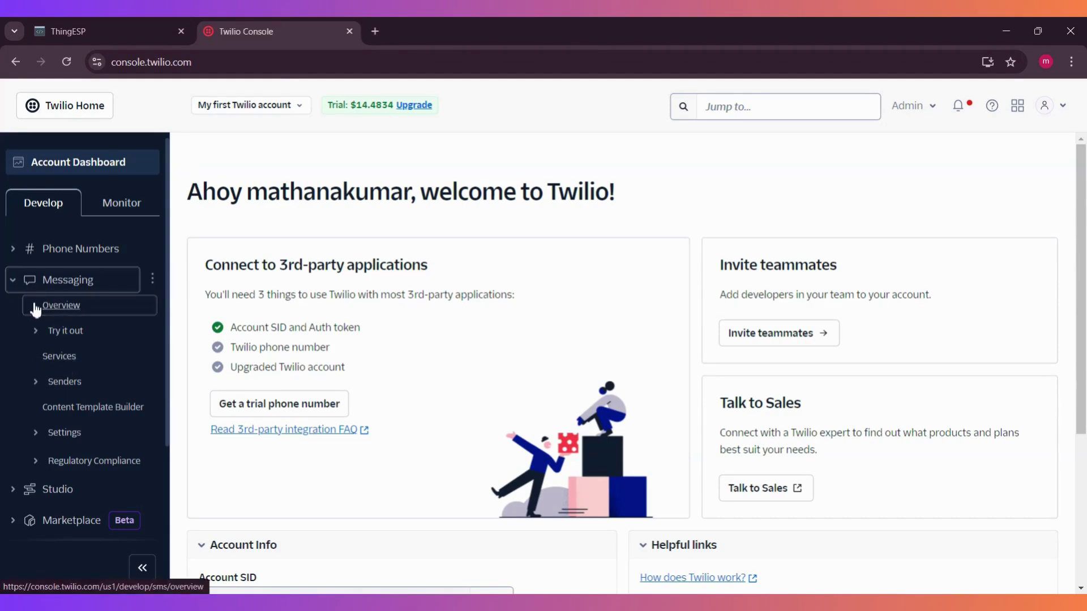
pyautogui.click(36, 331)
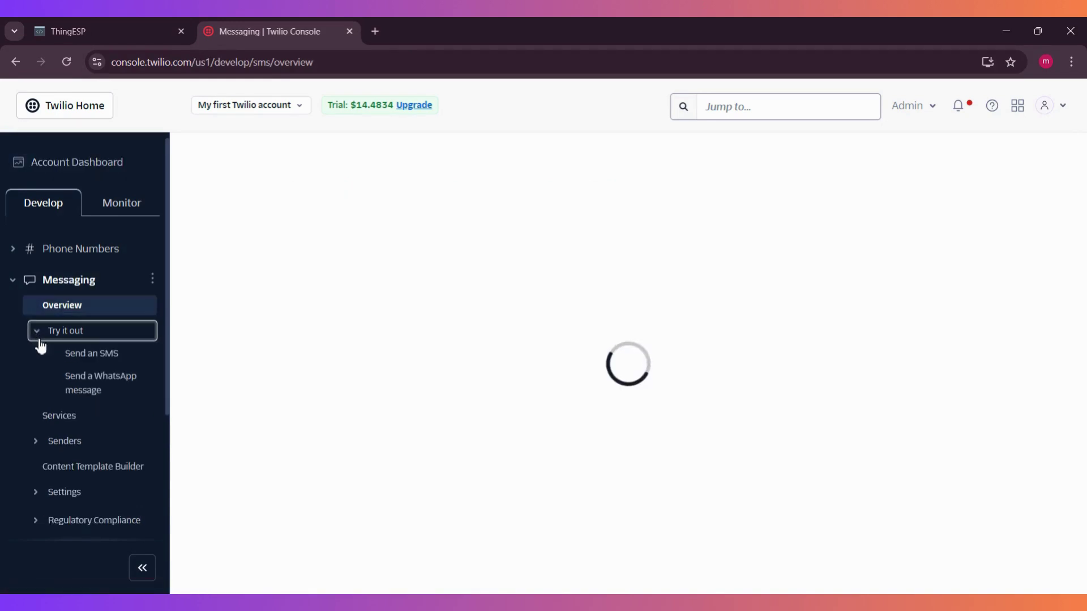
pyautogui.click(97, 389)
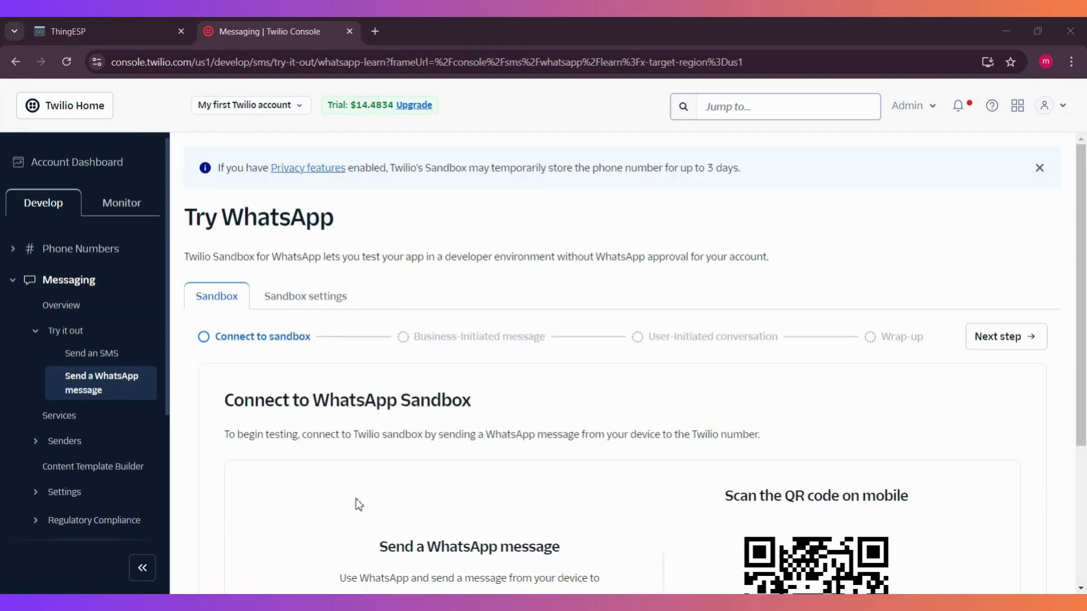
# In Sandbox settings, clear the existing 'When a message comes in' webhook URL.
pyautogui.scroll(-3, 359, 504)
pyautogui.scroll(4, 415, 449)
pyautogui.click(304, 297)
pyautogui.scroll(-1, 434, 375)
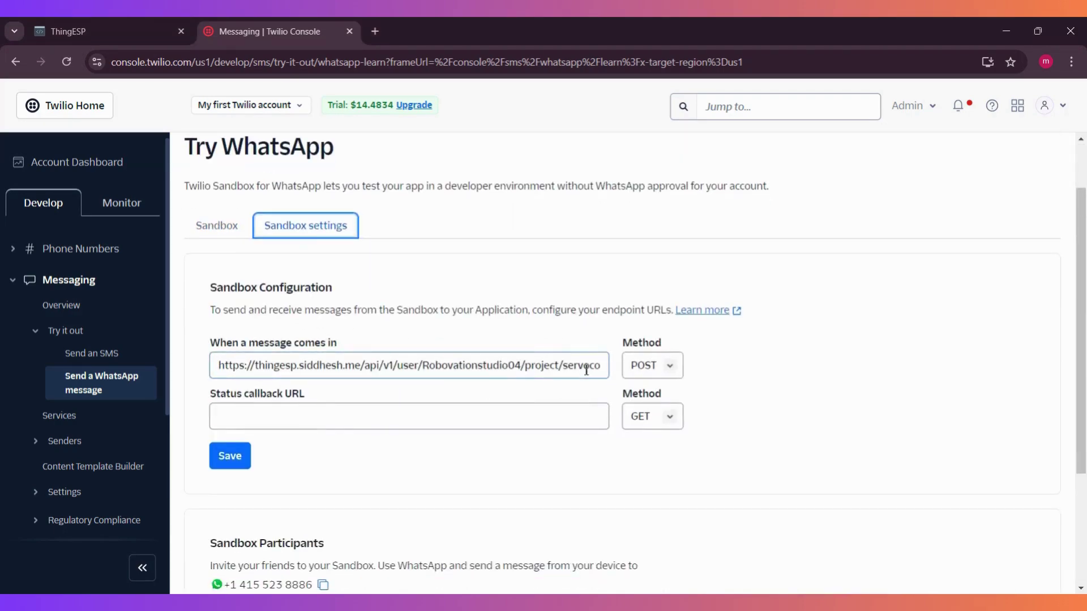
pyautogui.click(586, 370)
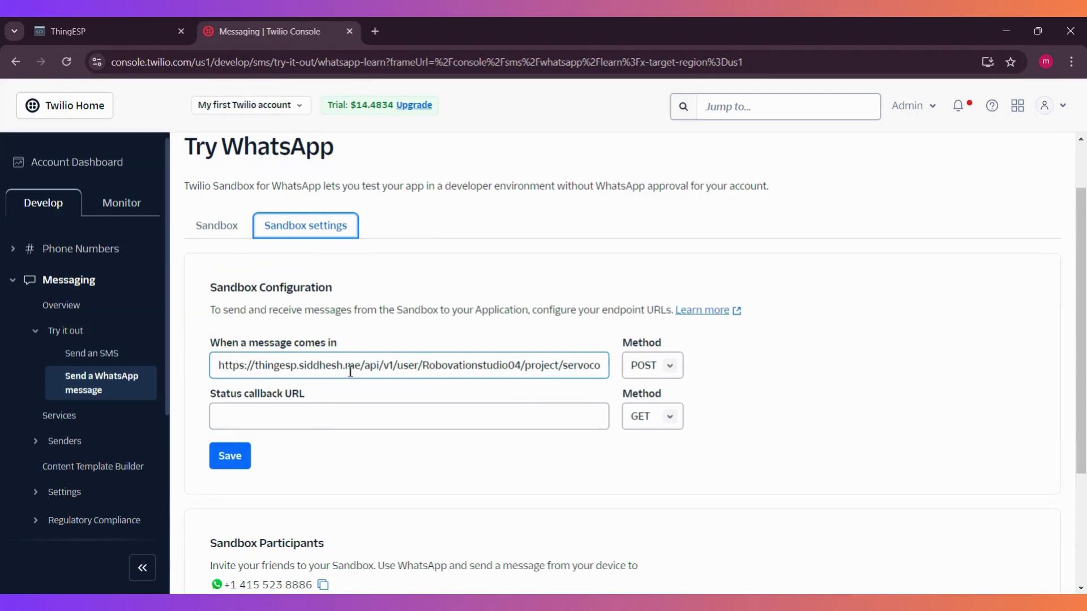
pyautogui.click(317, 366)
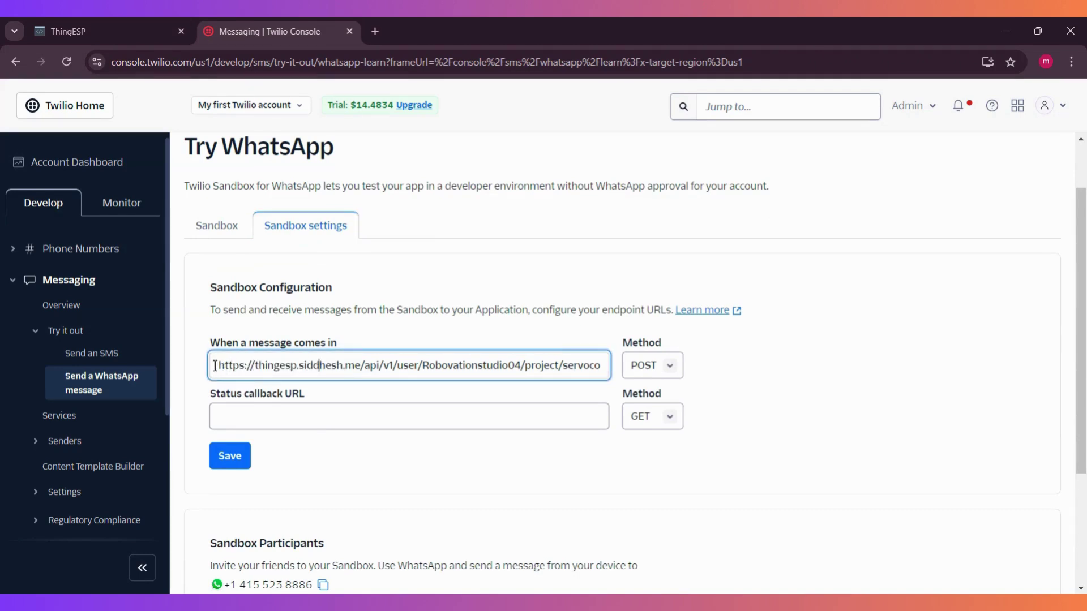
pyautogui.moveTo(214, 365); pyautogui.dragTo(576, 377)
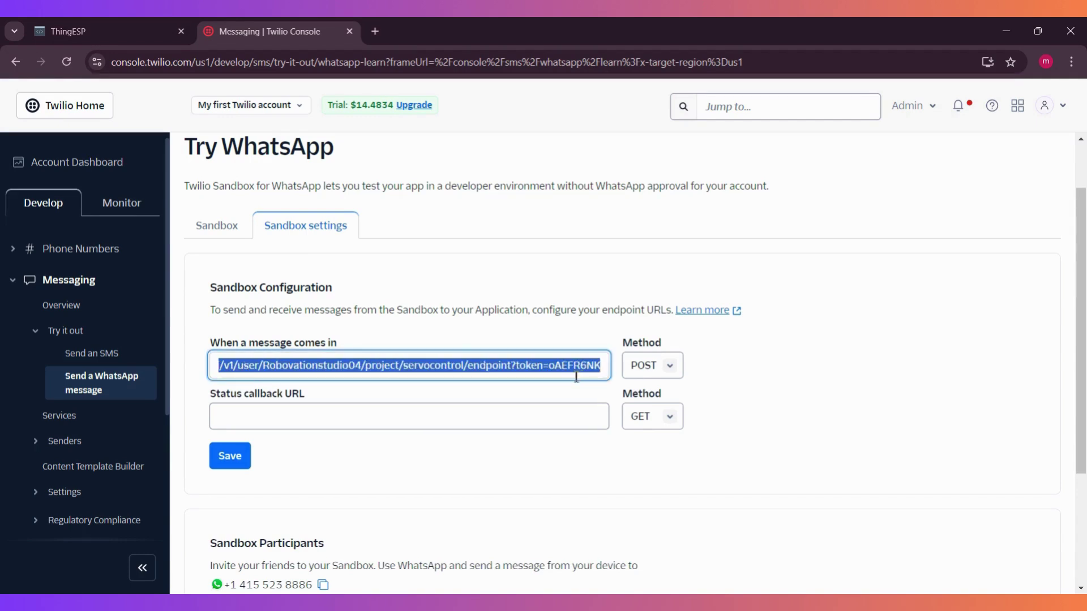
pyautogui.press('BackSpace')
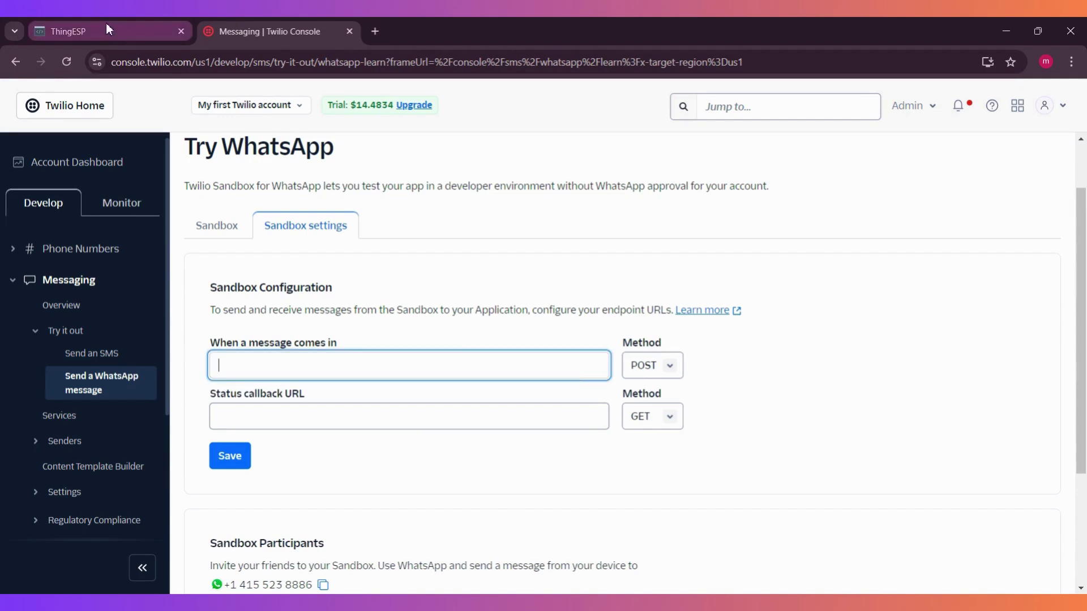
# Paste the ThingESP servocontrol endpoint URL into the incoming-message webhook and save.
pyautogui.click(106, 26)
pyautogui.click(881, 308)
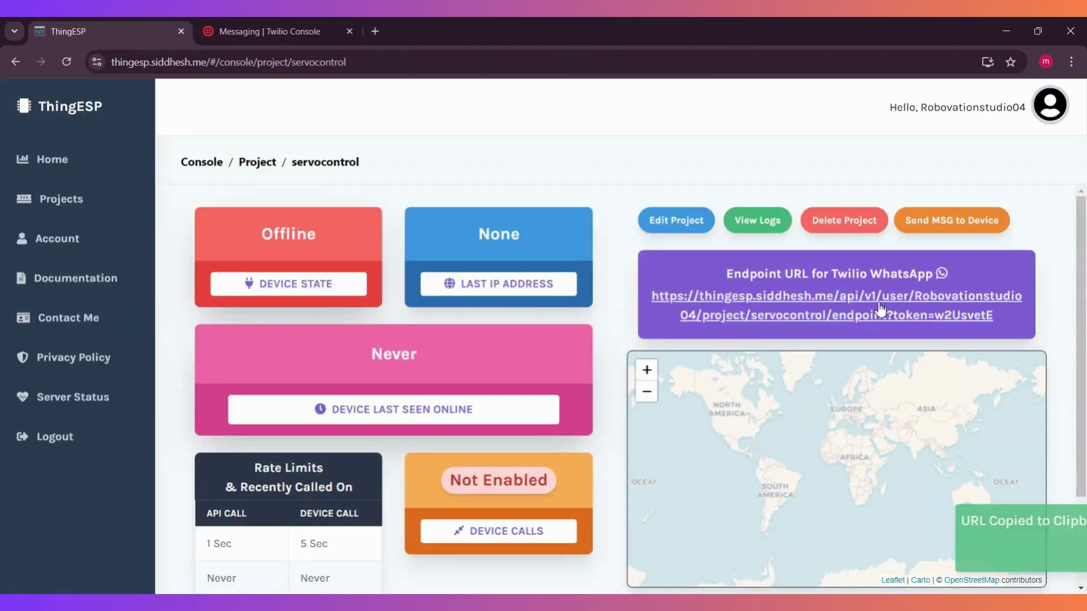
pyautogui.click(271, 31)
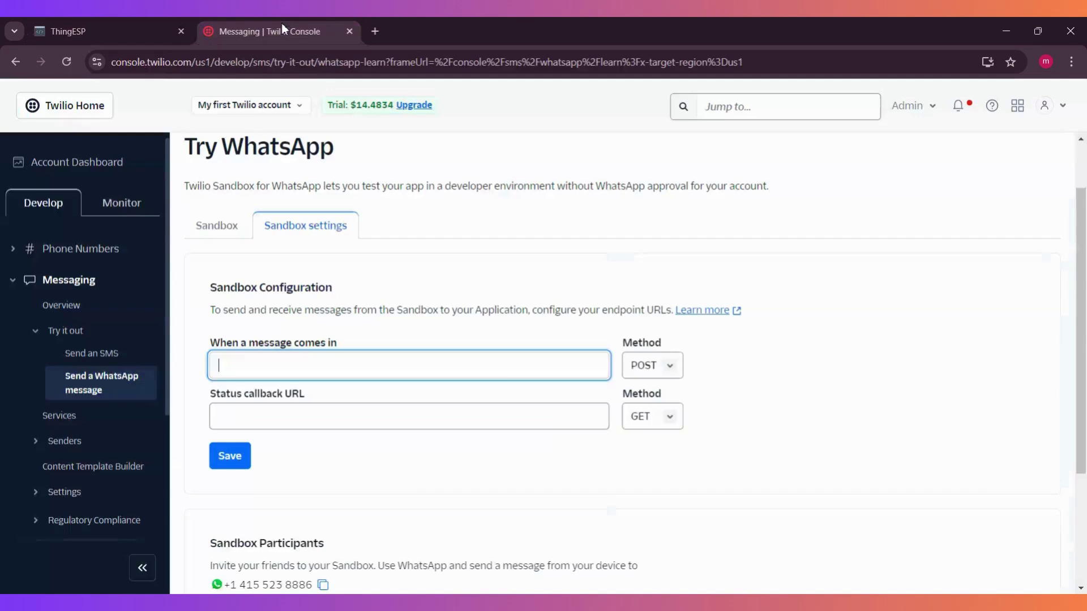
pyautogui.click(446, 359)
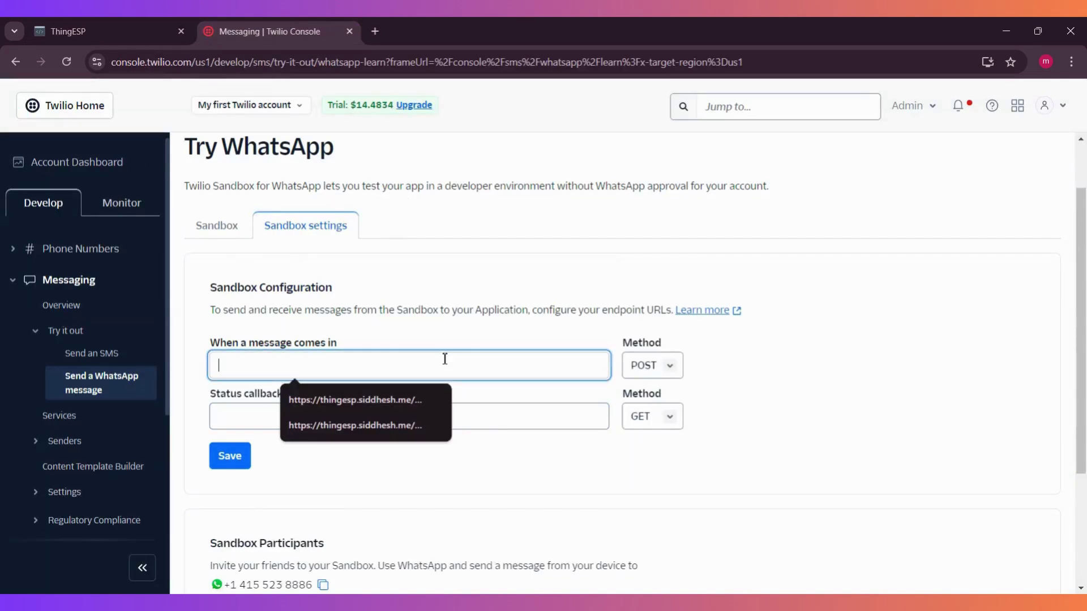
pyautogui.hotkey('ctrl', 'v')
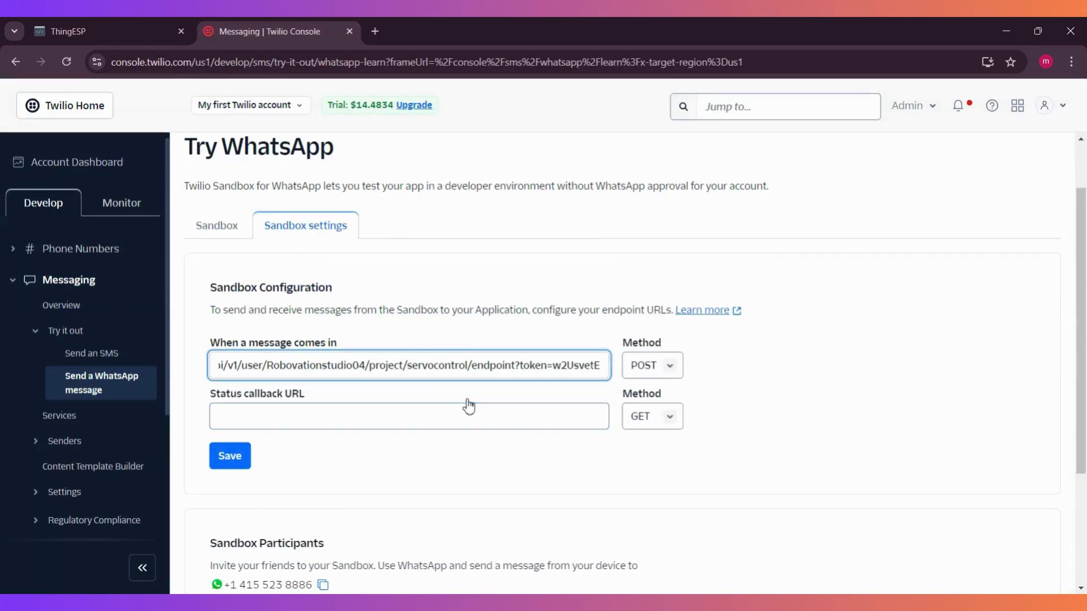
pyautogui.scroll(-2, 459, 402)
pyautogui.click(226, 315)
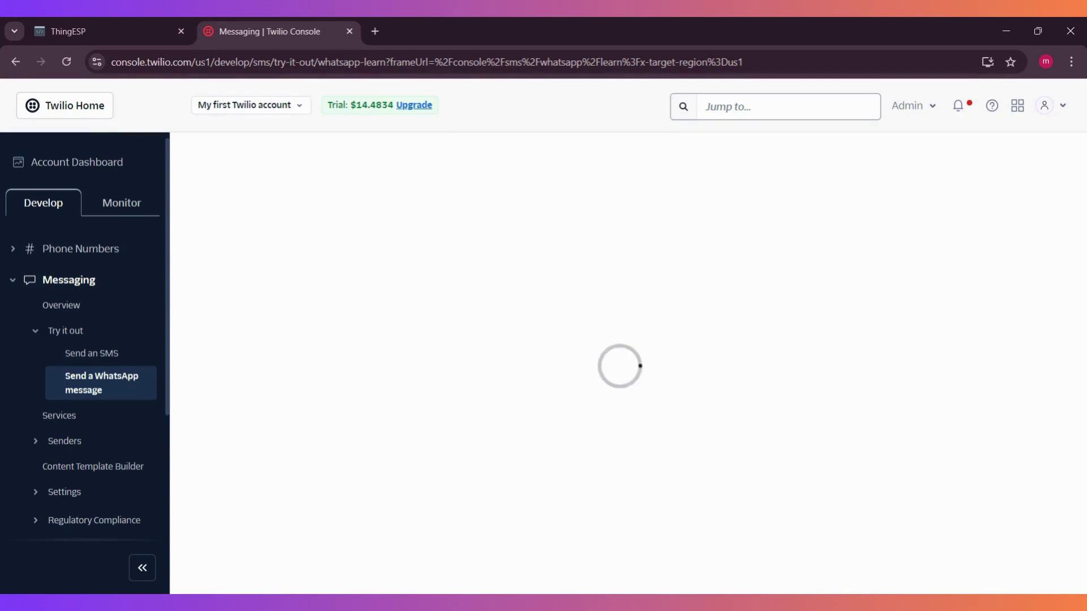
# Copy the sandbox join code and open the sandbox chat in the WhatsApp desktop app.
pyautogui.click(227, 307)
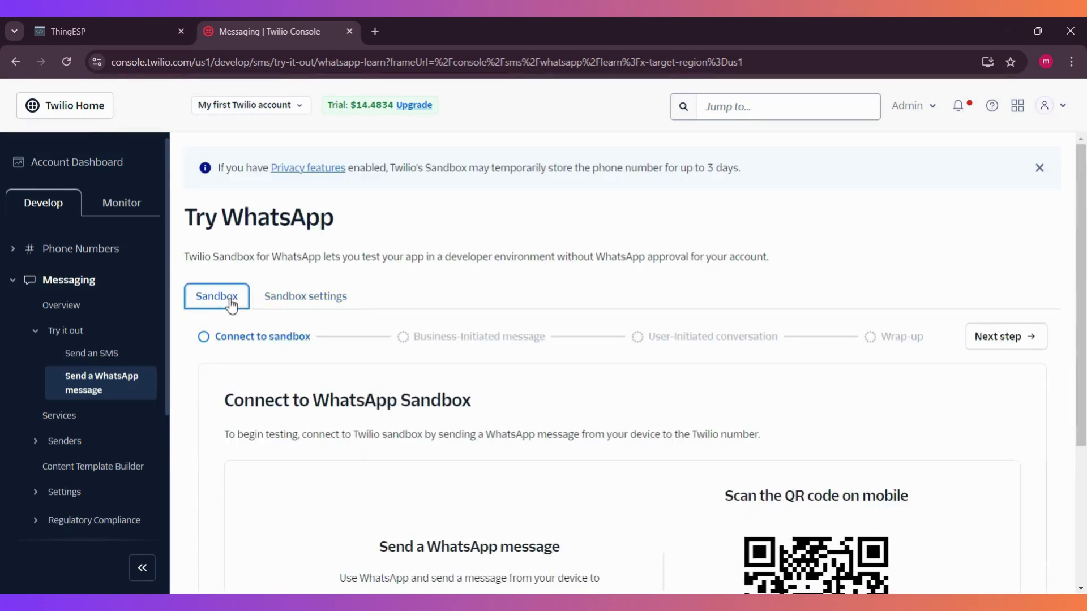
pyautogui.scroll(-4, 298, 379)
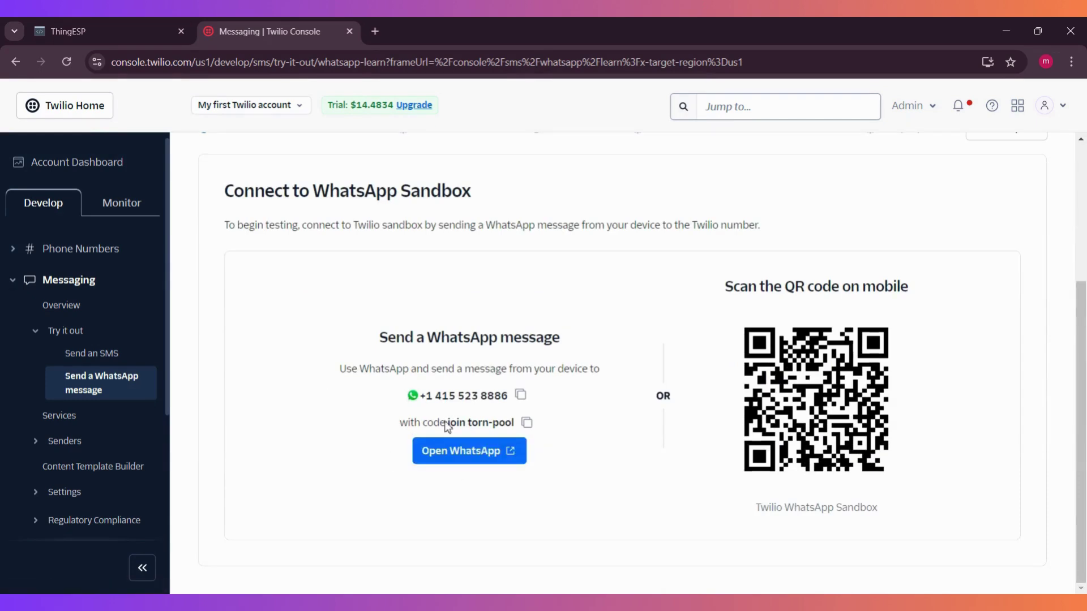
pyautogui.rightClick(490, 422)
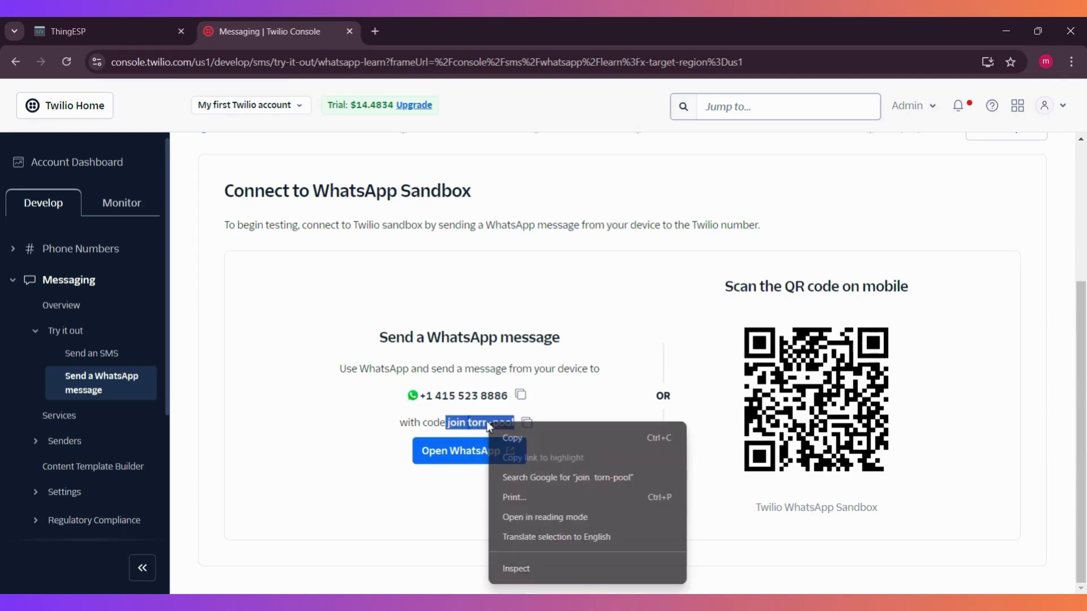
pyautogui.click(491, 439)
pyautogui.click(478, 456)
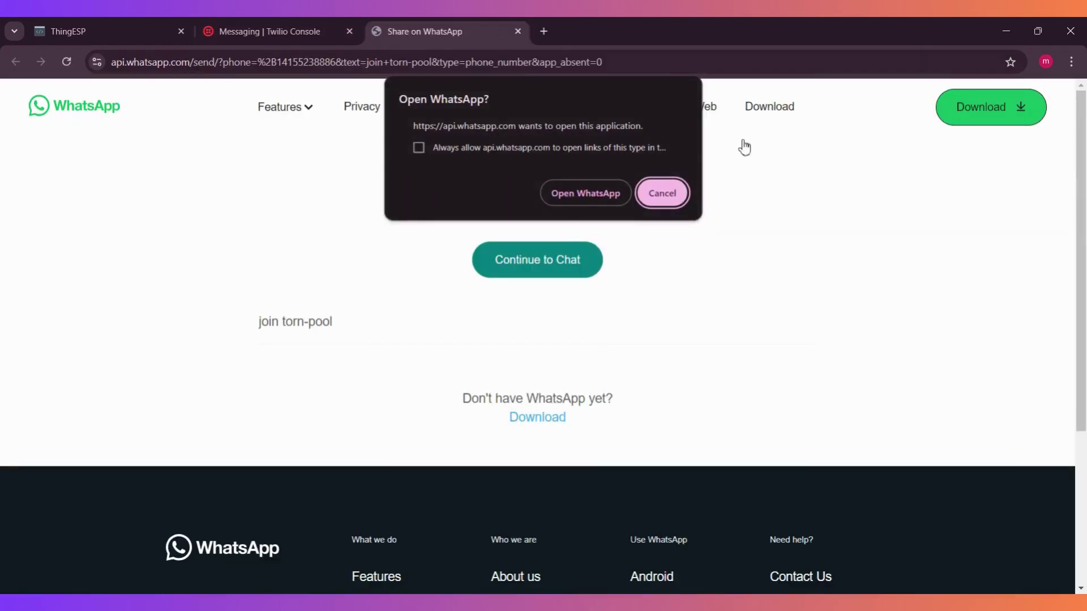
pyautogui.click(559, 196)
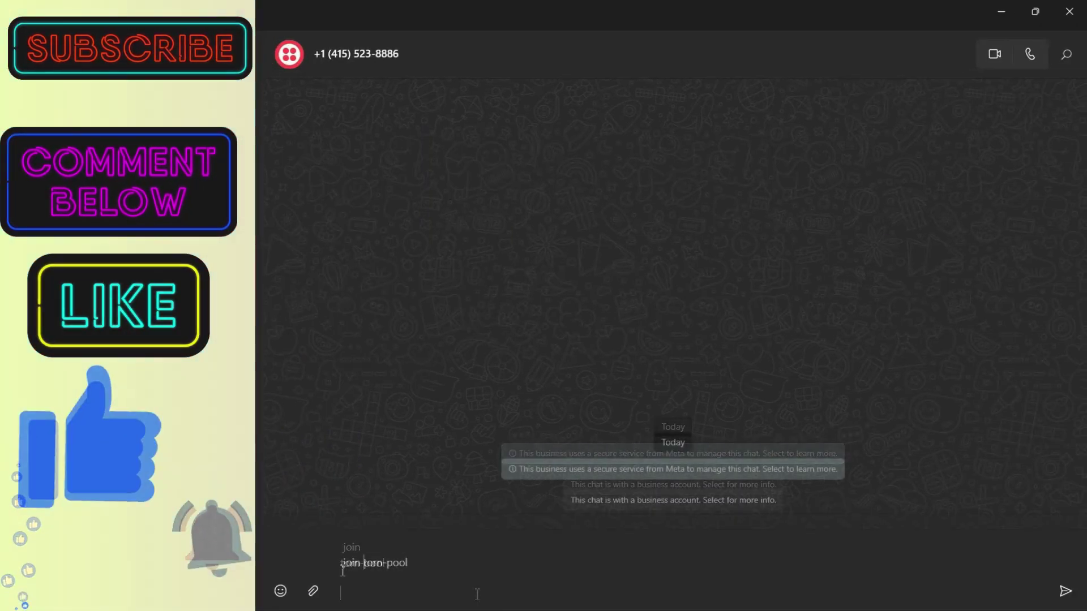
# Send the prefilled join message to the Twilio sandbox number.
pyautogui.press('Return')
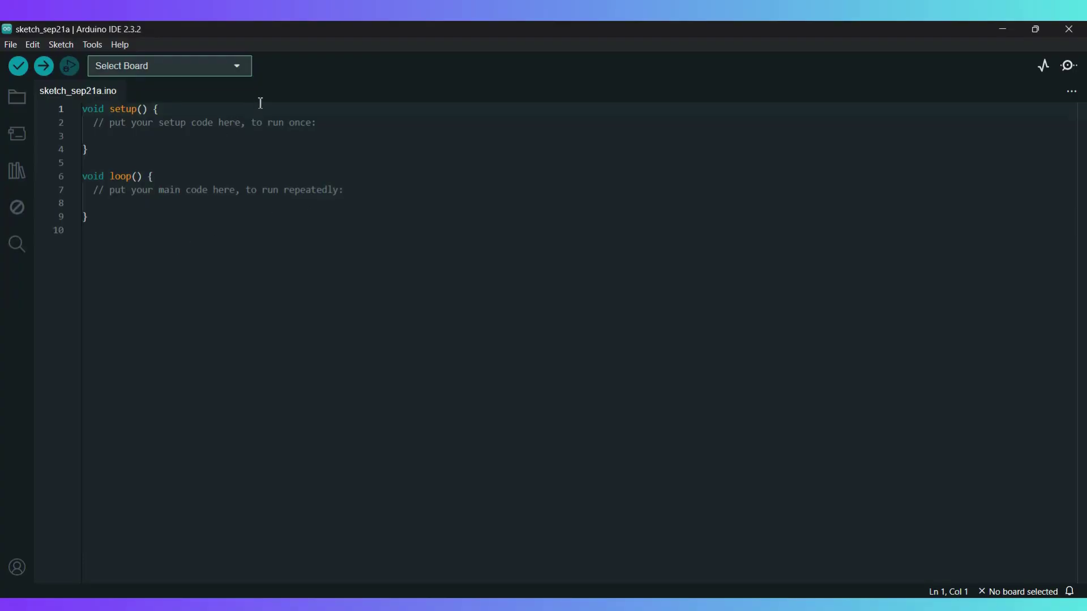
# Paste the ESP32 ThingESP servo program over the default sketch and check the line-6 credentials.
pyautogui.moveTo(85, 231); pyautogui.dragTo(89, 109)
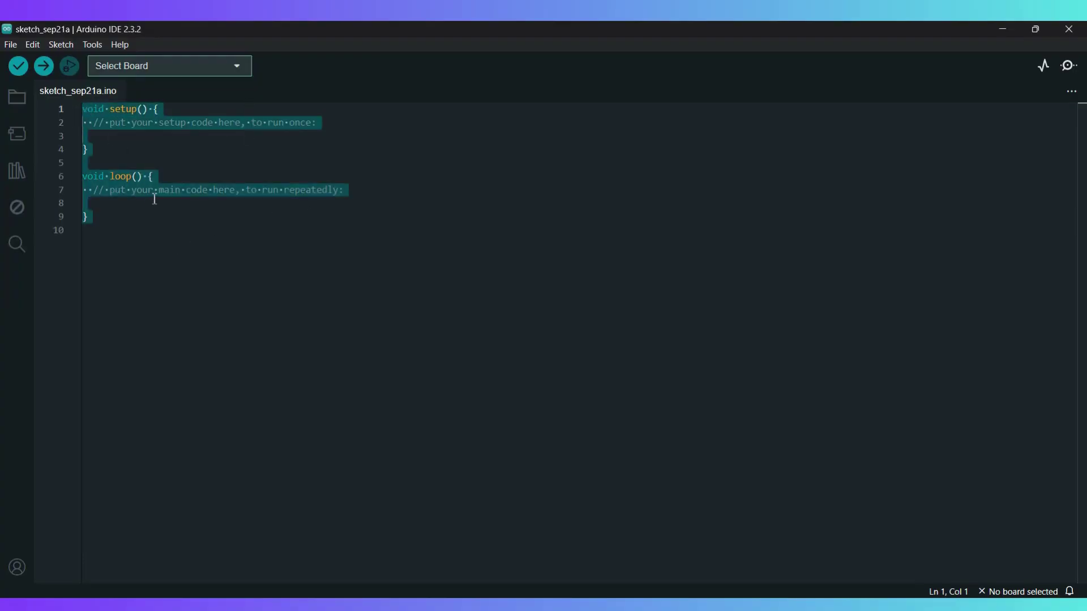
pyautogui.hotkey('ctrl', 'v')
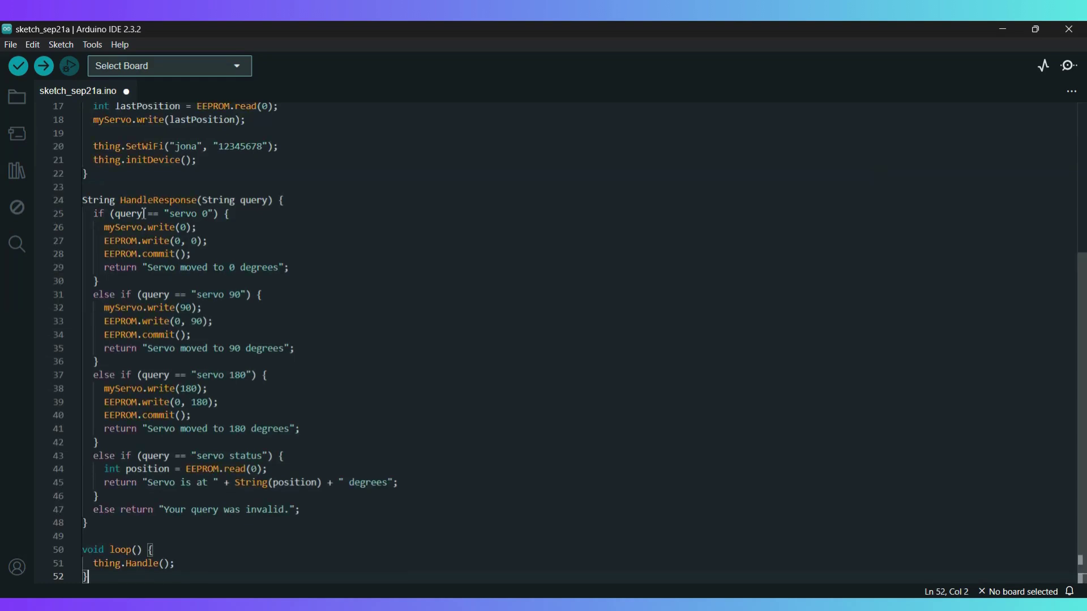
pyautogui.scroll(6, 170, 238)
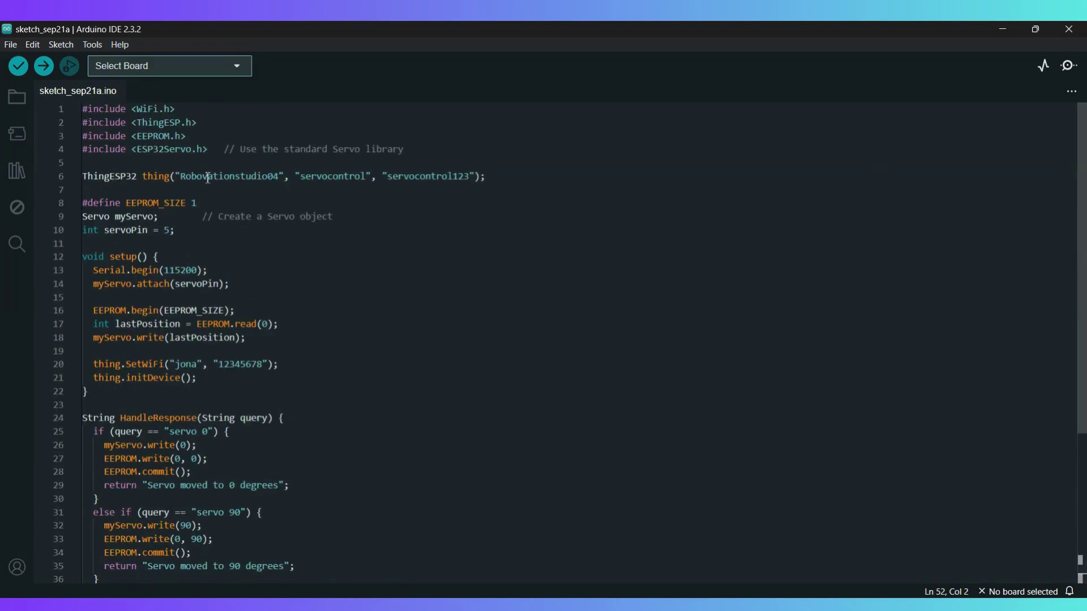
pyautogui.moveTo(187, 178); pyautogui.dragTo(282, 179)
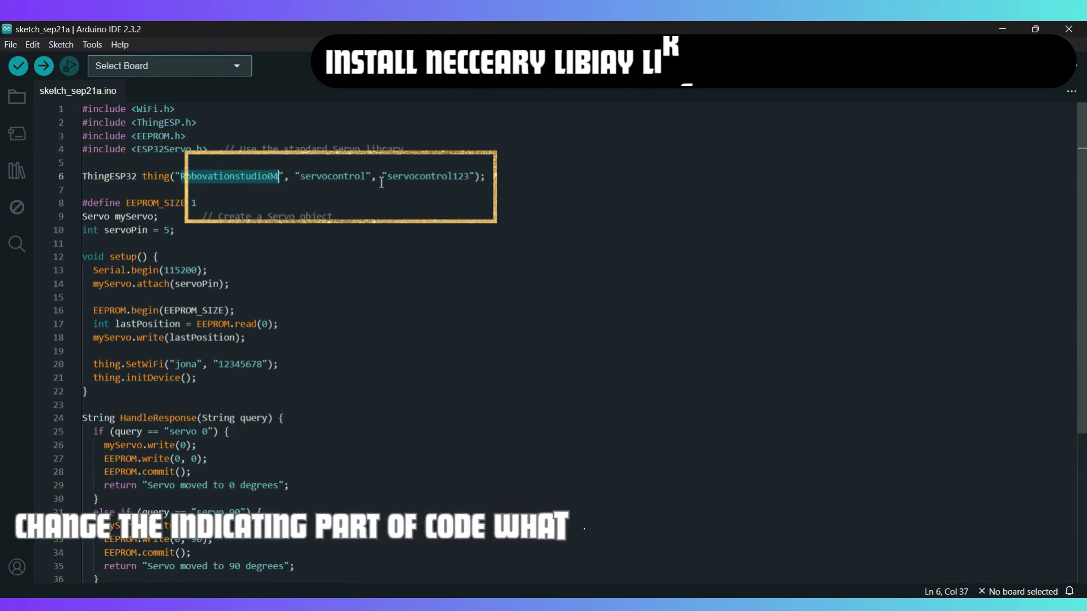
pyautogui.doubleClick(464, 179)
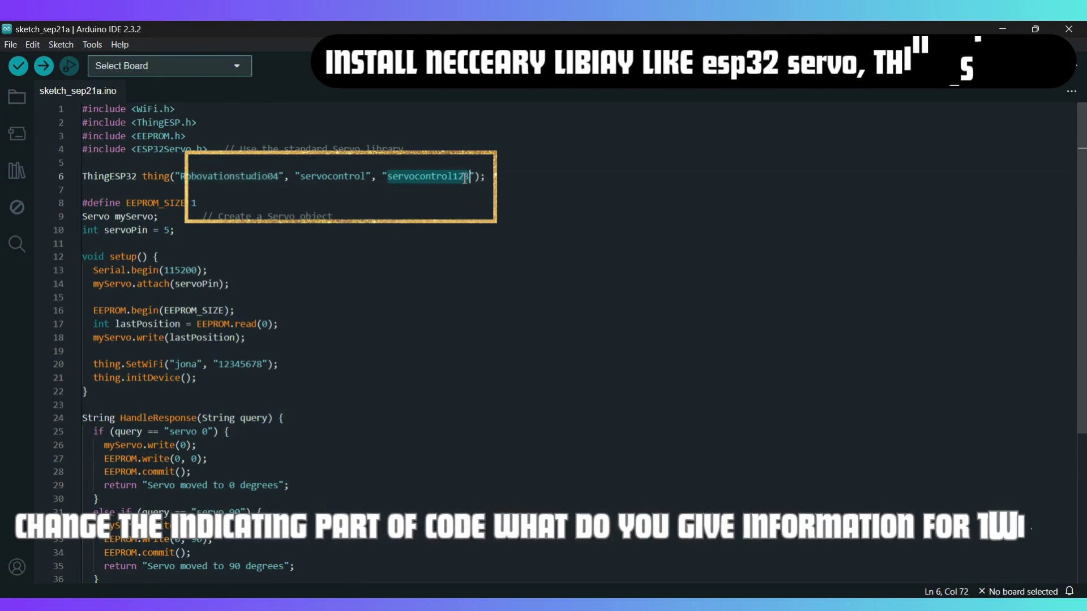
pyautogui.click(347, 235)
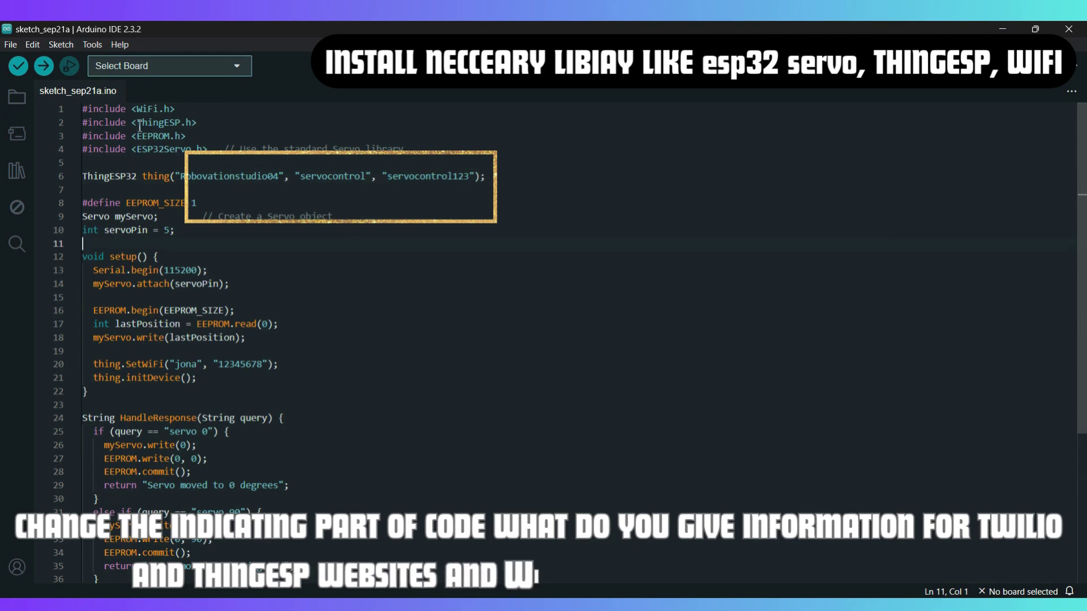
# Search the Library Manager for ThingESP and confirm version 1.3.0 is installed.
pyautogui.click(17, 170)
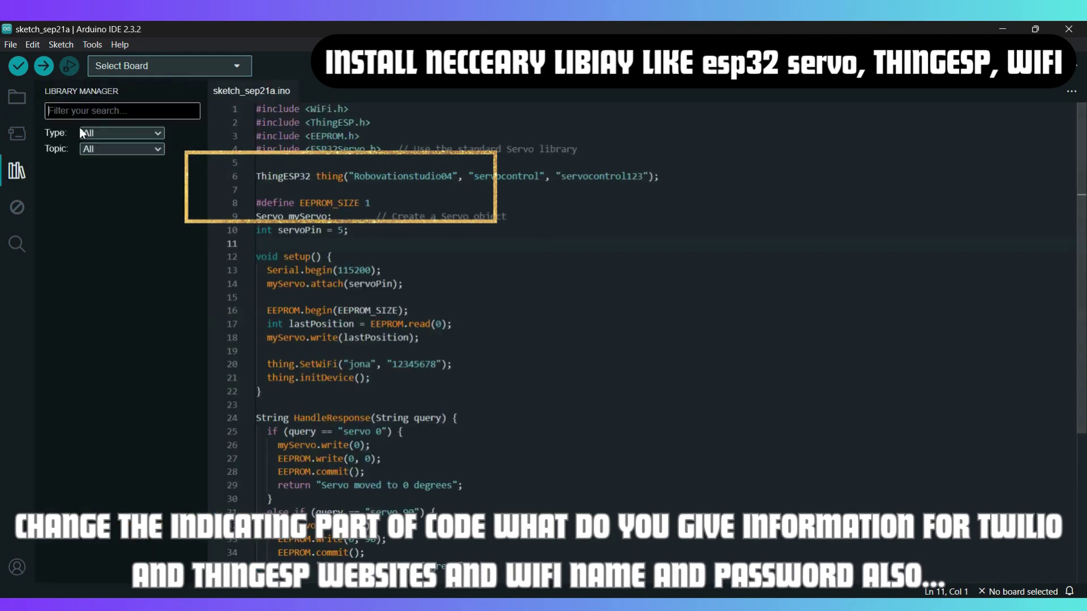
pyautogui.click(350, 122)
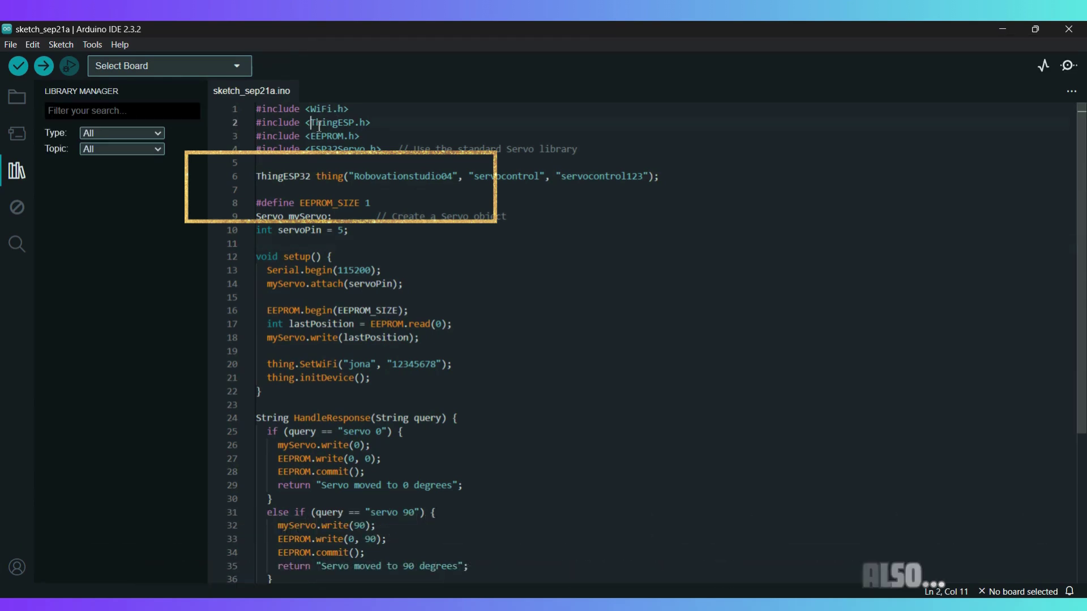
pyautogui.click(353, 125)
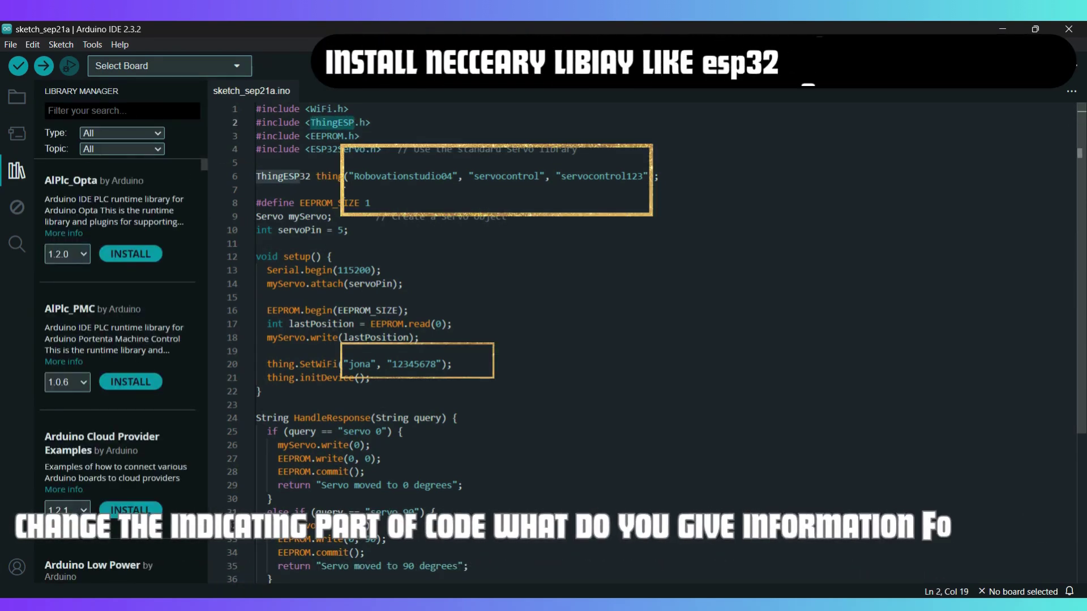
pyautogui.click(118, 110)
pyautogui.write('ThingESP')
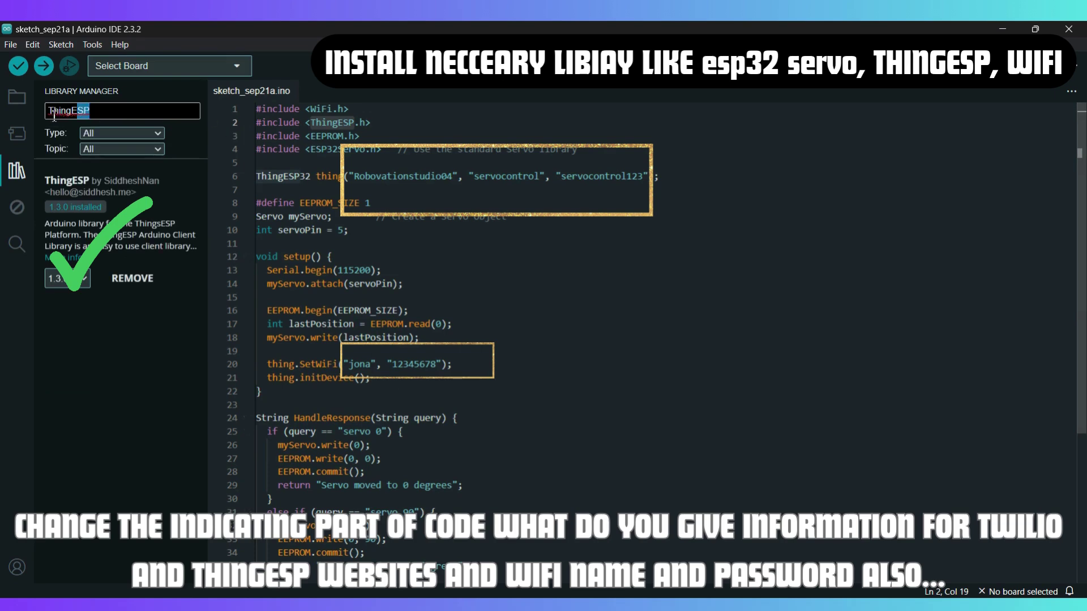
# Clear the search and look up ESP32Serv, taken from the line-4 include.
pyautogui.moveTo(54, 116); pyautogui.dragTo(34, 124)
pyautogui.press('BackSpace')
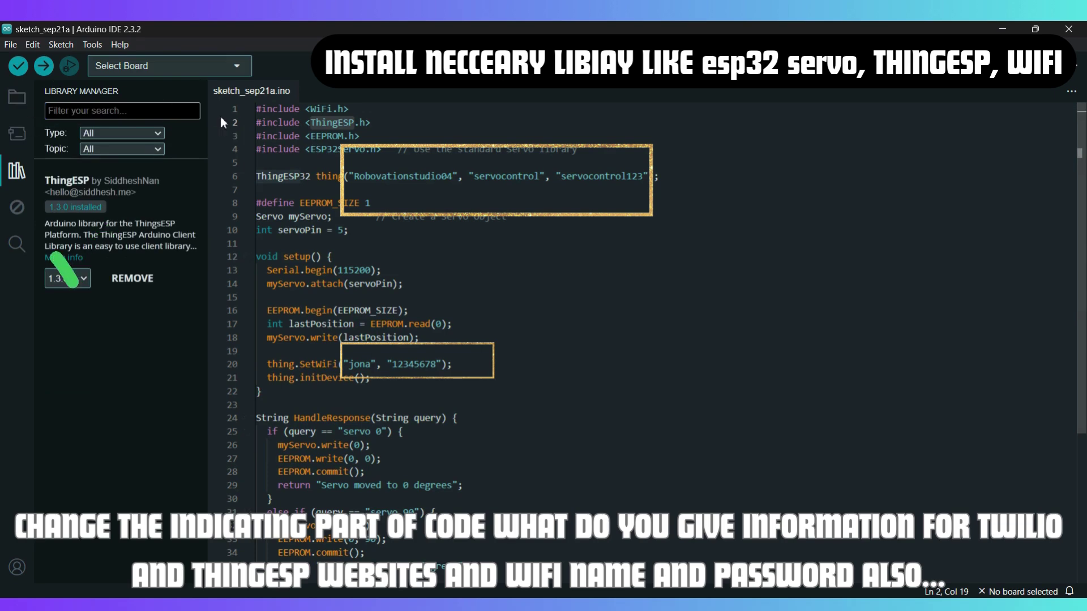
pyautogui.click(316, 149)
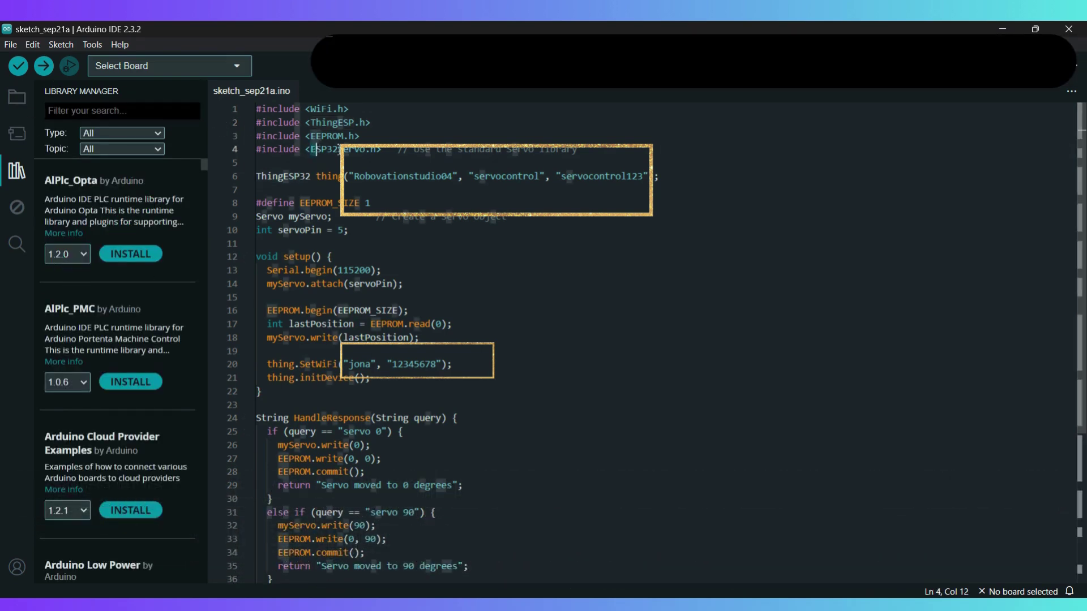
pyautogui.moveTo(311, 150); pyautogui.dragTo(363, 153)
pyautogui.hotkey('ctrl', 'c')
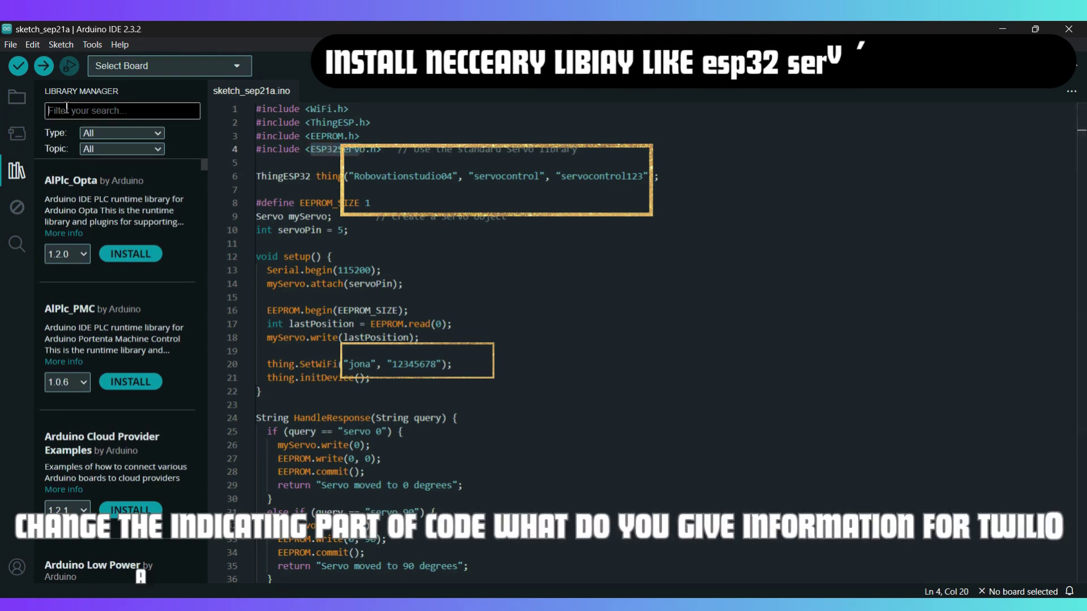
pyautogui.click(98, 103)
pyautogui.hotkey('ctrl', 'v')
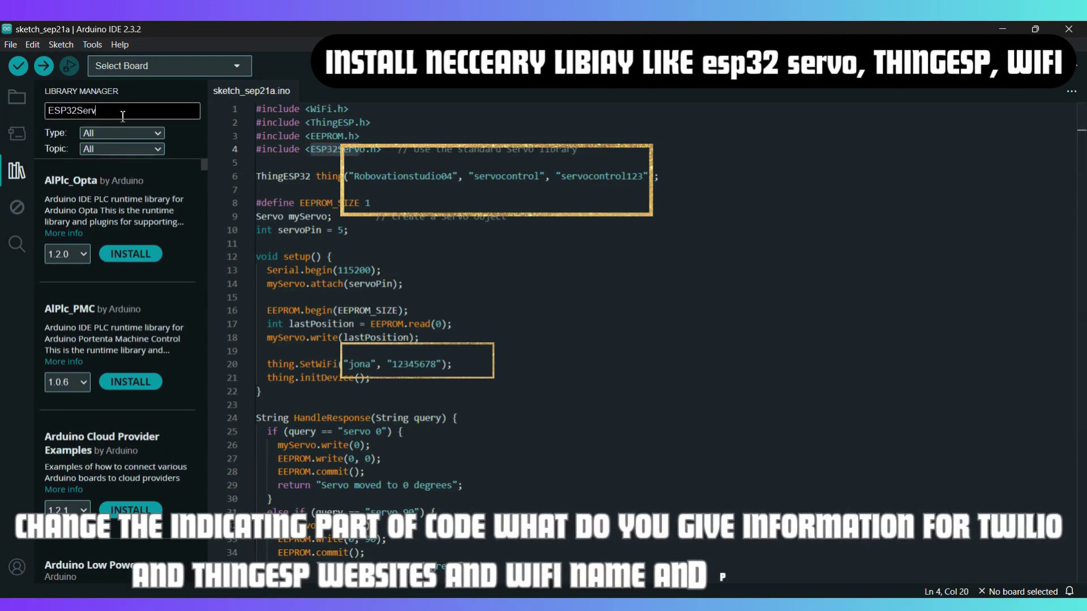